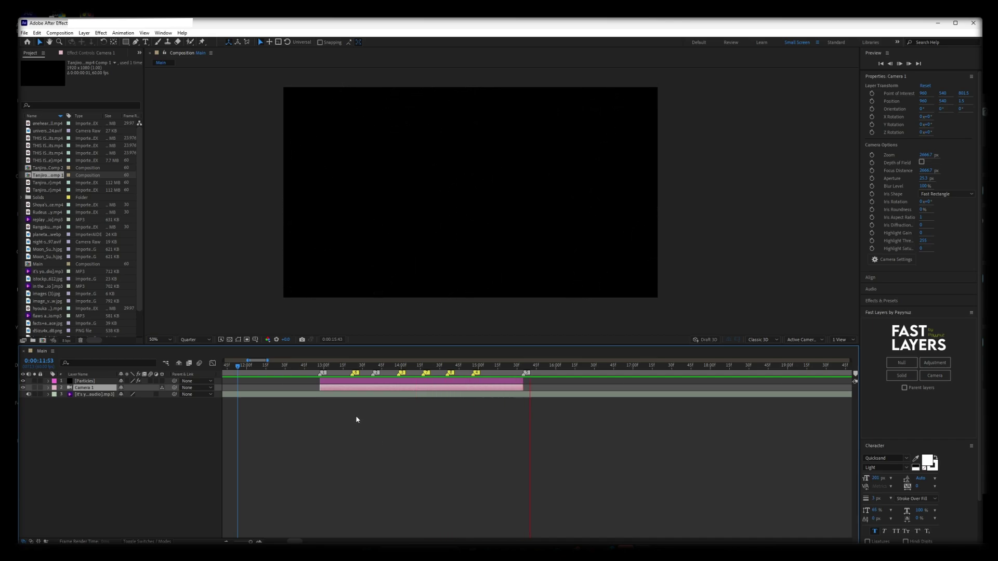
Step: At the start of the Camera 1 layer, set the camera's Z position to 0
drag(307, 374, 312, 375)
click(416, 382)
key(p)
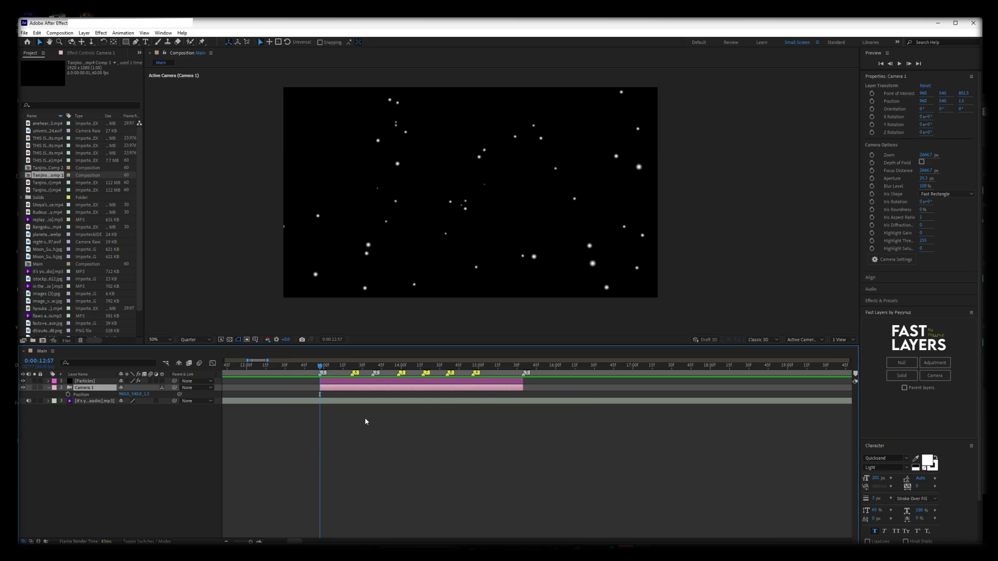
text(0)
click(151, 439)
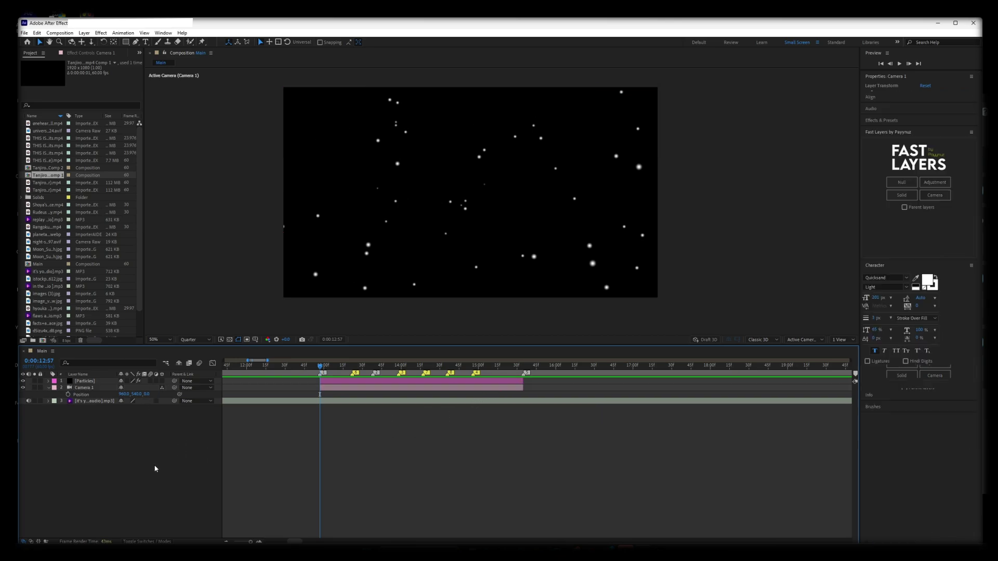
Step: Add a null layer above Camera 1 and give it a green label
click(83, 389)
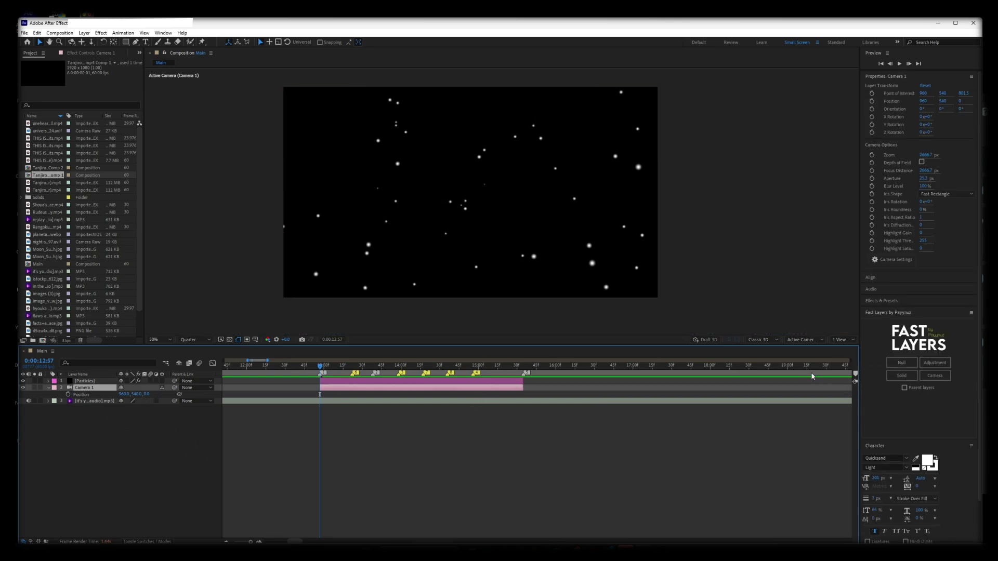
click(897, 360)
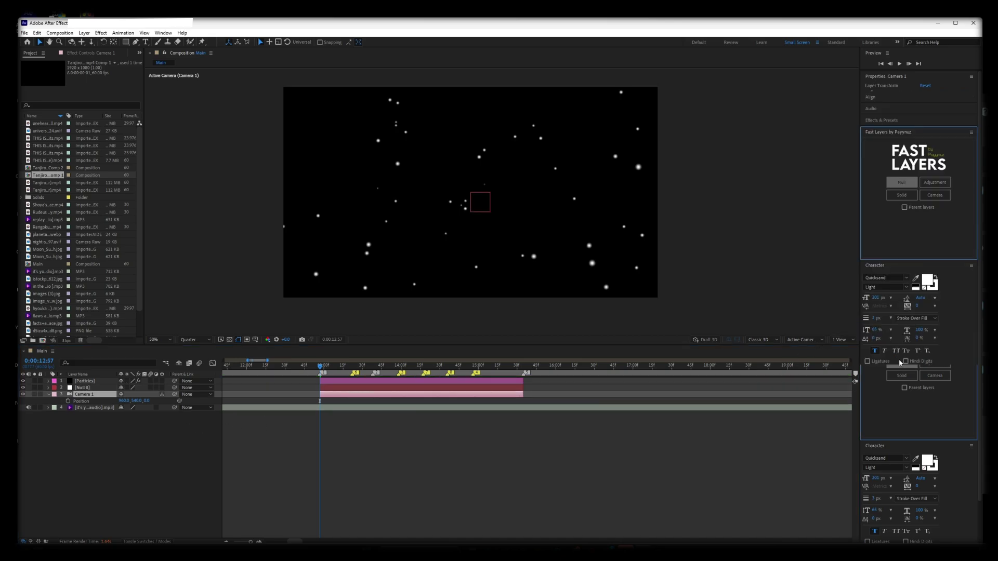
click(52, 388)
click(75, 320)
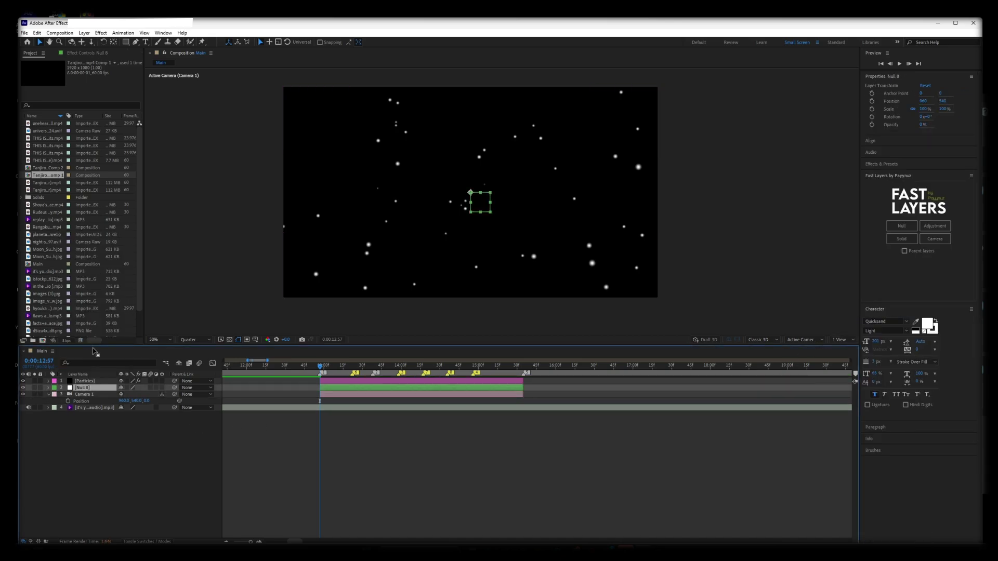
Step: Make the green null a 3D layer and set the Z position of both the null and Camera 1 to -800
key(p)
click(161, 387)
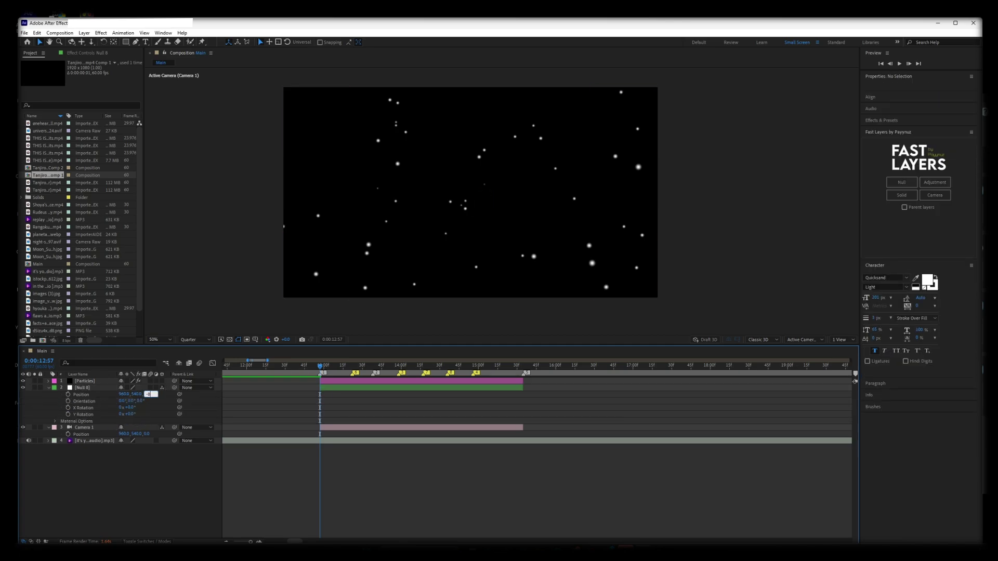
key(Return)
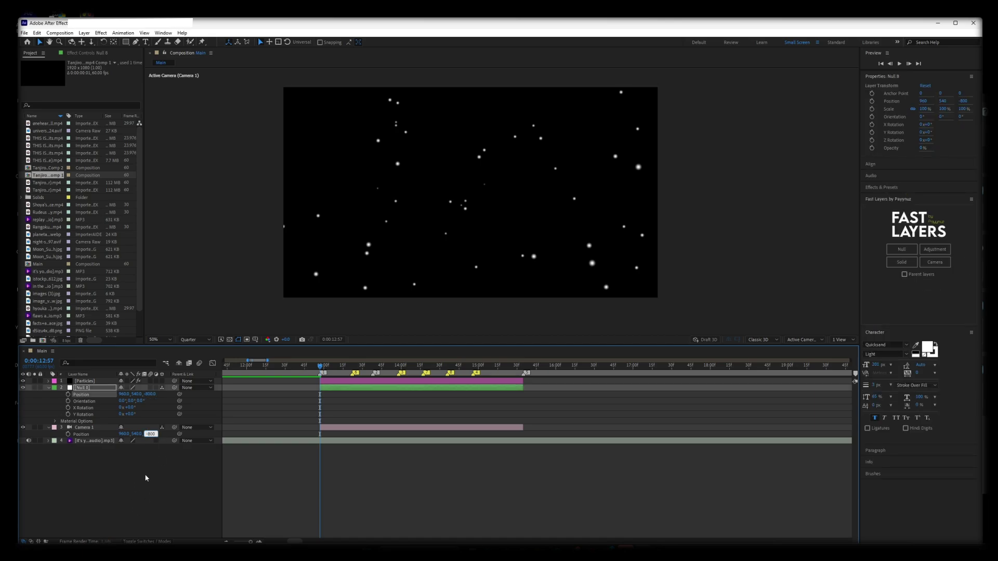
Step: Duplicate the green null three times and change the uppermost null's label to red
click(68, 388)
key(ctrl+d)
key(ctrl+d)
key(ctrl+d)
click(54, 388)
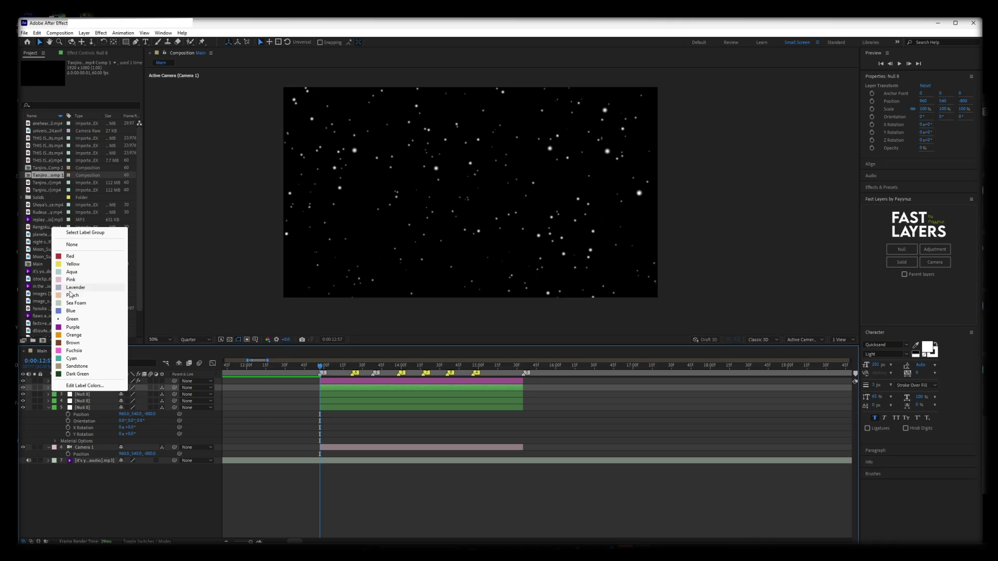
click(68, 256)
click(48, 407)
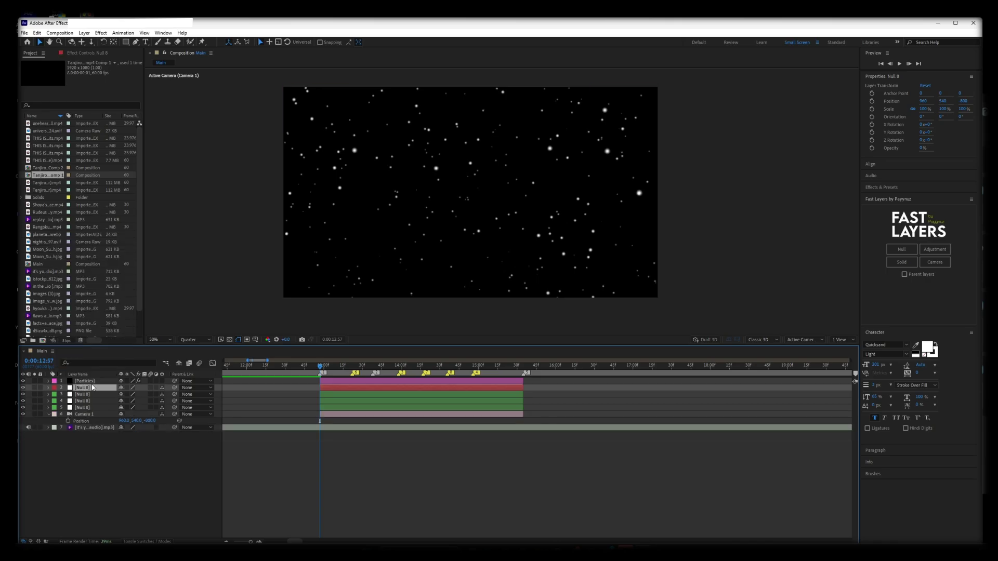
Step: Set the red null's Z position to 0
key(p)
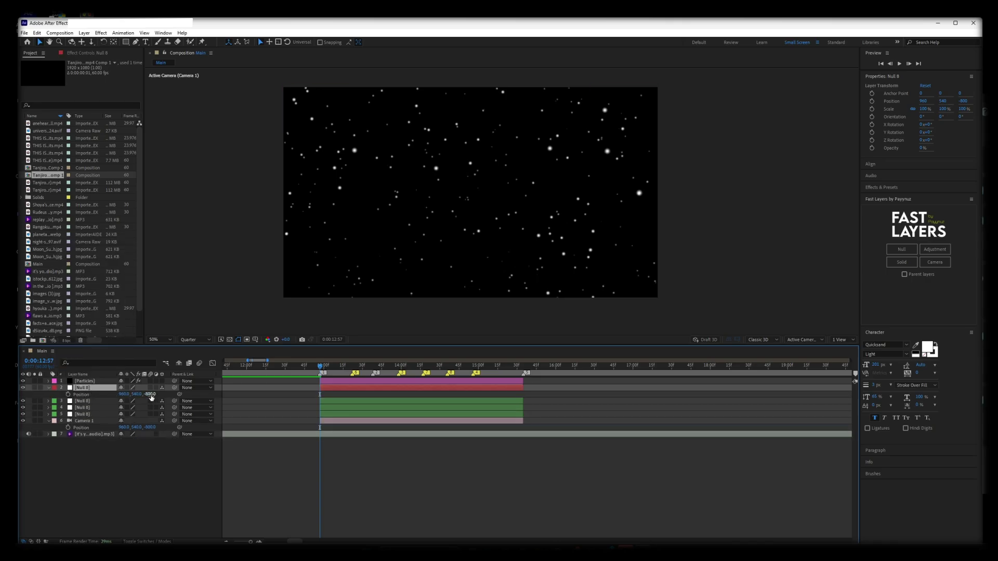
click(150, 394)
text(0)
click(132, 475)
click(74, 387)
click(48, 387)
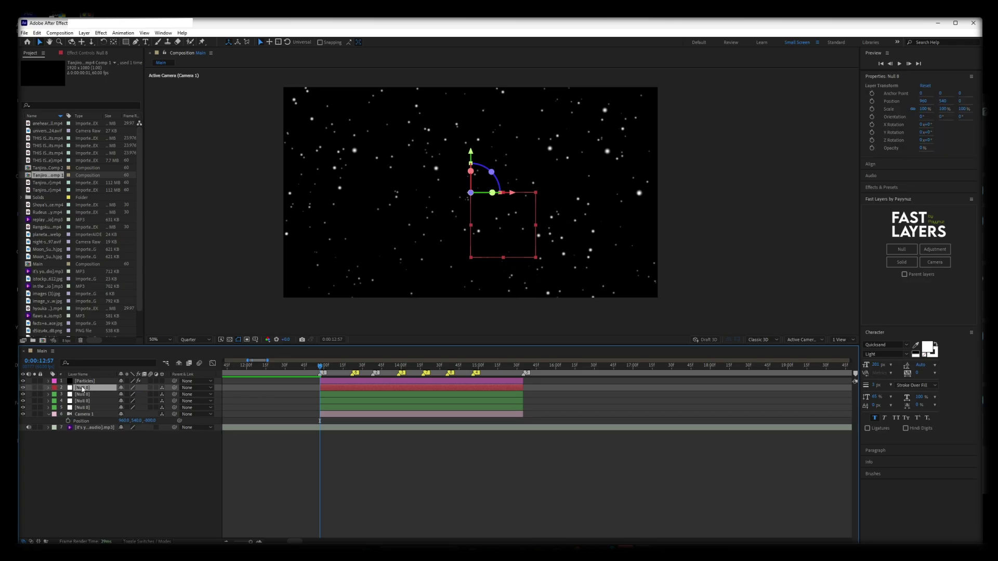
Step: Duplicate the red null three times, and chain-parent Camera 1 and all the nulls, each to the null directly above it
key(ctrl+d)
key(ctrl+d)
key(ctrl+d)
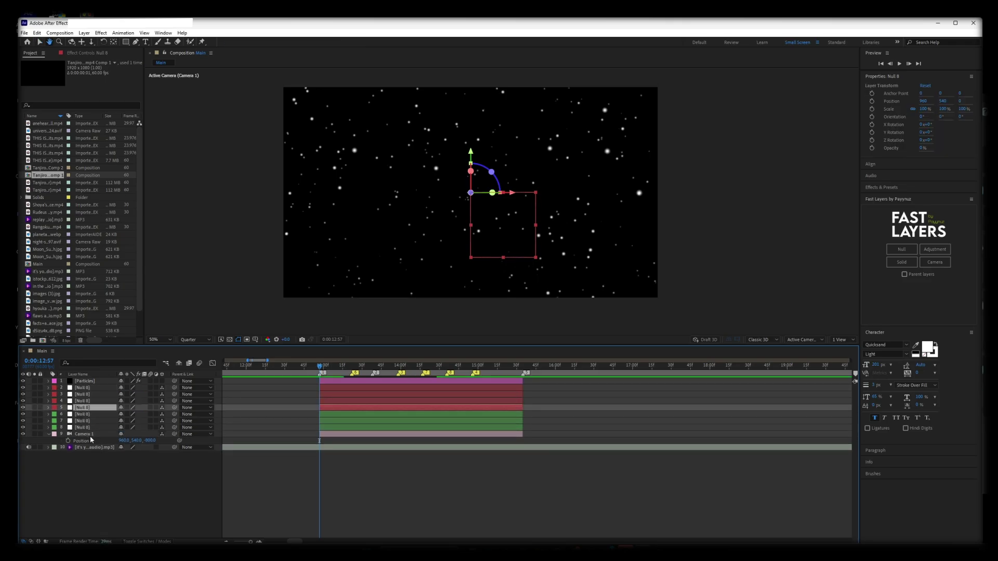
click(90, 435)
drag(160, 431, 170, 389)
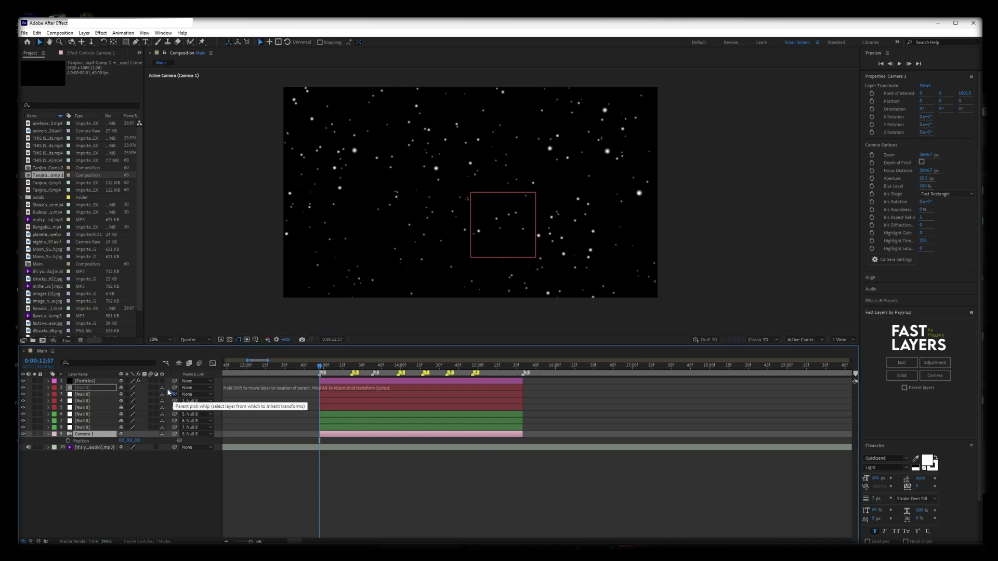
Step: Keyframe the lowest red null's Position to move from Z -572 at 0:00:12:57 to Z 0, and preview the motion
click(85, 414)
click(82, 407)
key(p)
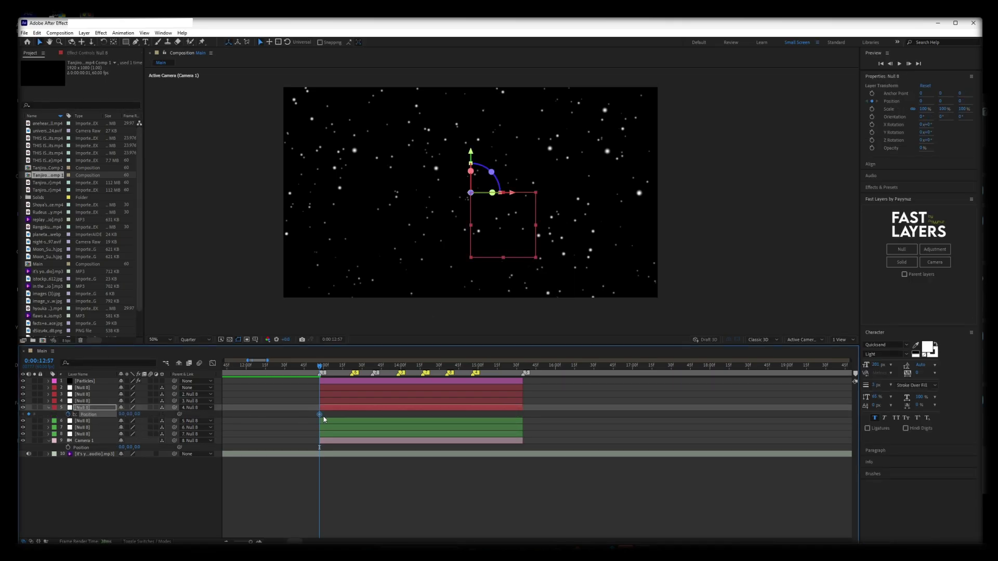
scroll(323, 419, up, 2)
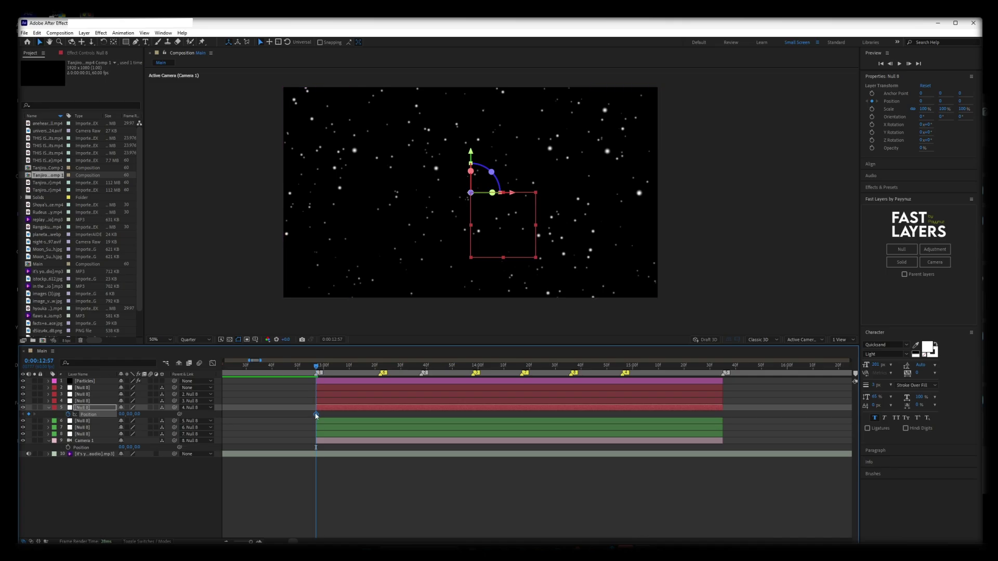
click(339, 464)
drag(135, 415, 36, 417)
drag(142, 415, 93, 418)
key(space)
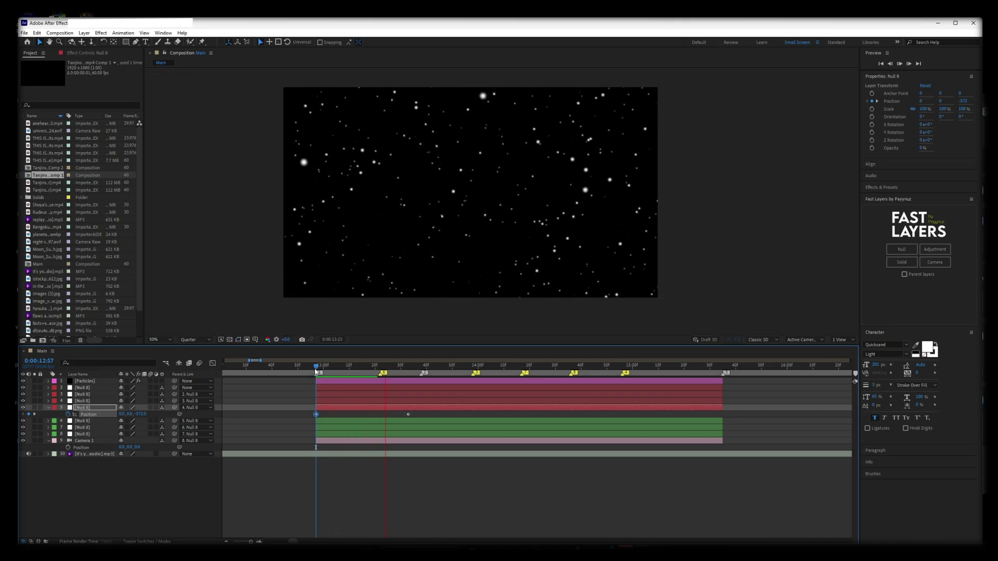
key(space)
Step: Apply Easy Ease to the lowest red null's Position keyframes
drag(414, 416, 269, 417)
key(F9)
click(258, 416)
key(=)
key(=)
Step: Separate the lowest red null's Position dimensions and delete the X and Y Position keyframes
right_click(90, 414)
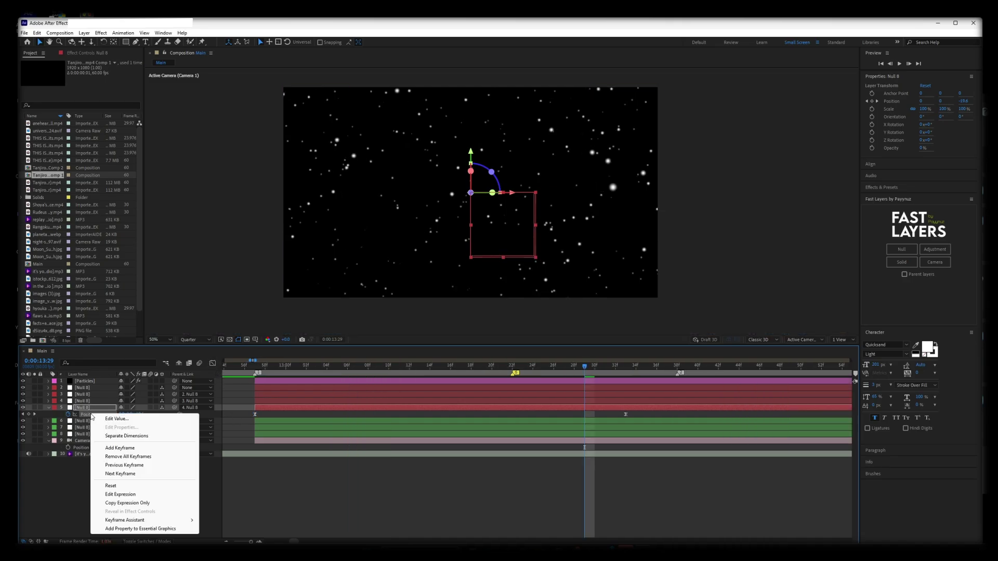
click(111, 436)
click(248, 418)
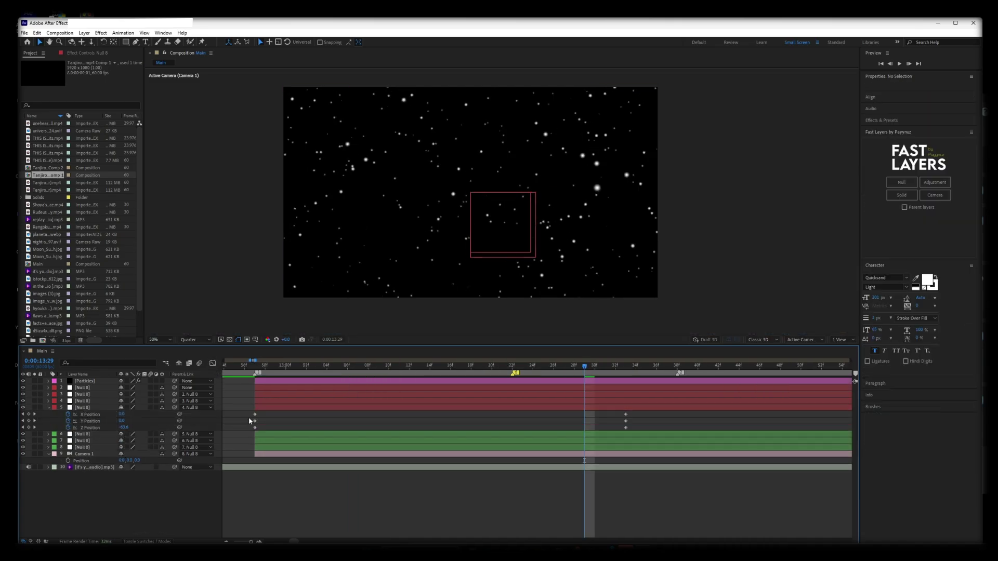
drag(245, 412, 224, 414)
key(Delete)
Step: Apply Easy Ease to the Z Position keyframes and steepen the start of their curve in the value graph
drag(388, 423, 838, 435)
key(F9)
right_click(514, 450)
click(542, 372)
scroll(525, 483, down, 1)
click(460, 504)
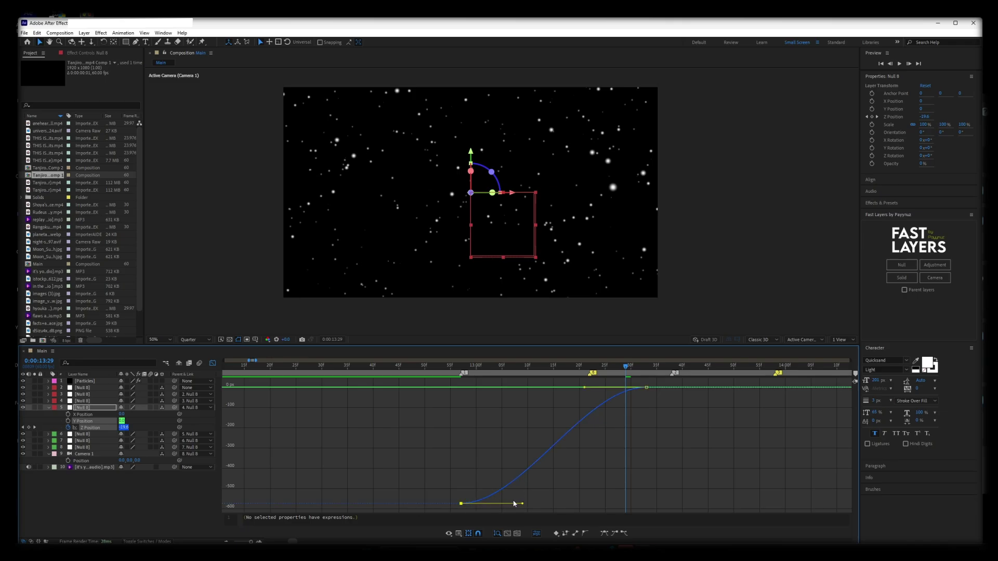
drag(522, 505, 464, 413)
Step: Extend the Z Position animation to end near 0:00:14:00 and set its starting value to -704
drag(461, 368, 488, 373)
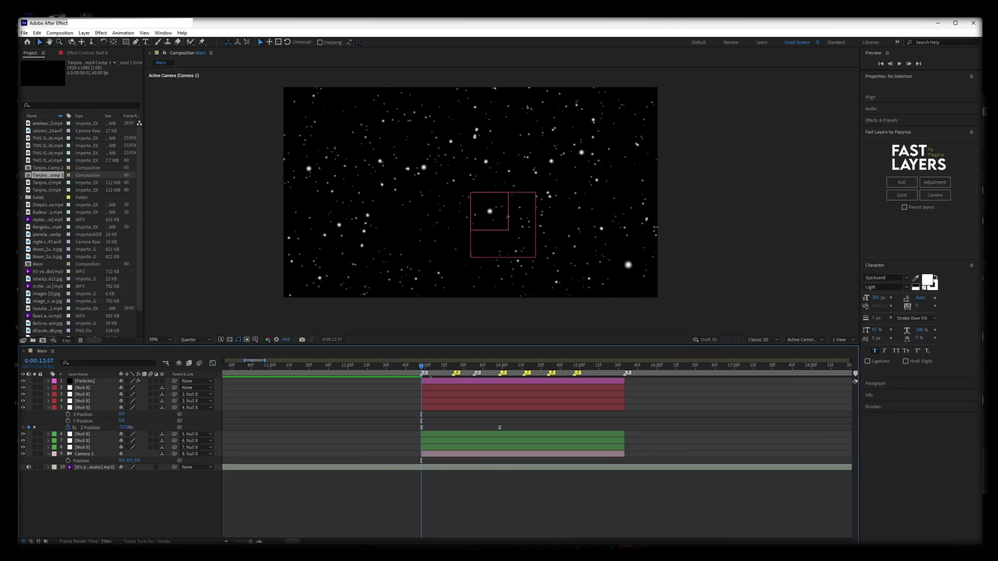
click(501, 427)
key(shift+F3)
drag(475, 375, 424, 414)
click(214, 363)
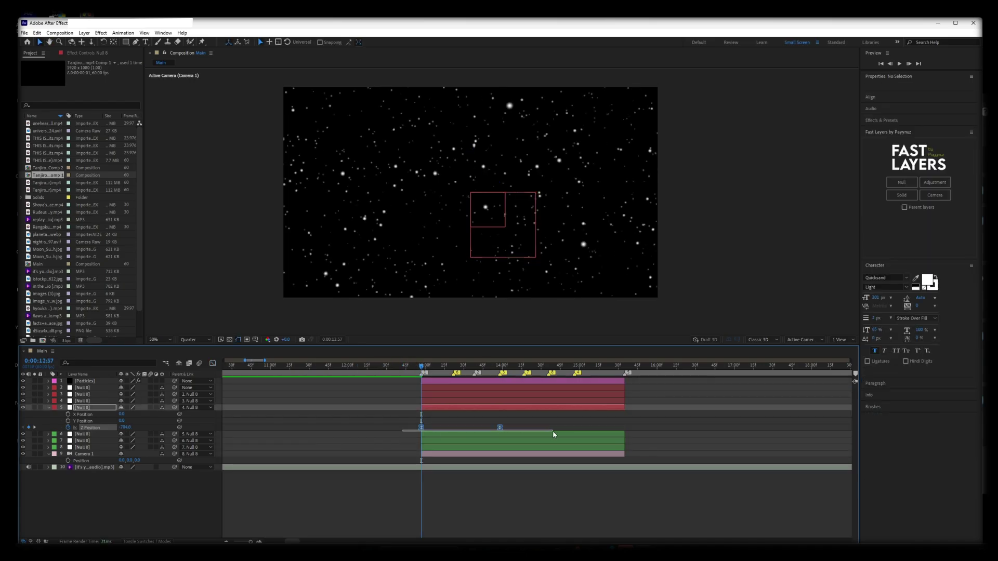
Step: Reshape the Z Position value curve to rise steeply at the start and settle gently at the end, and preview it
click(212, 364)
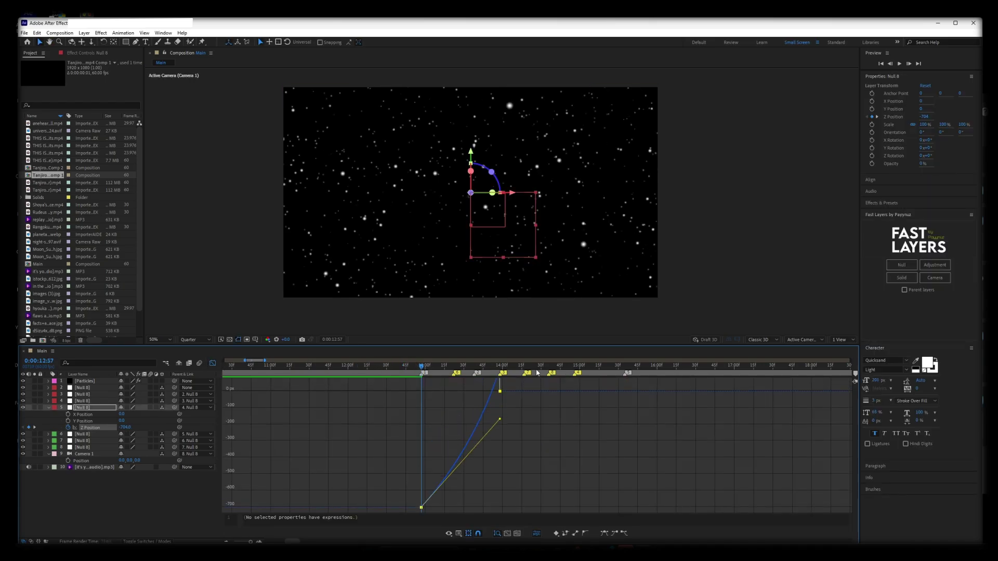
drag(466, 440, 372, 510)
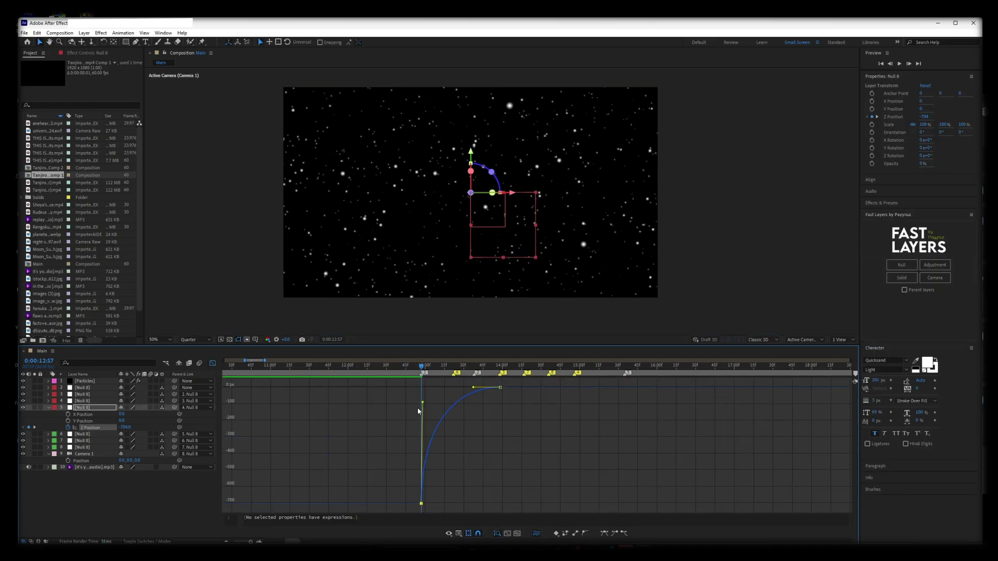
drag(422, 404, 424, 414)
drag(473, 388, 484, 388)
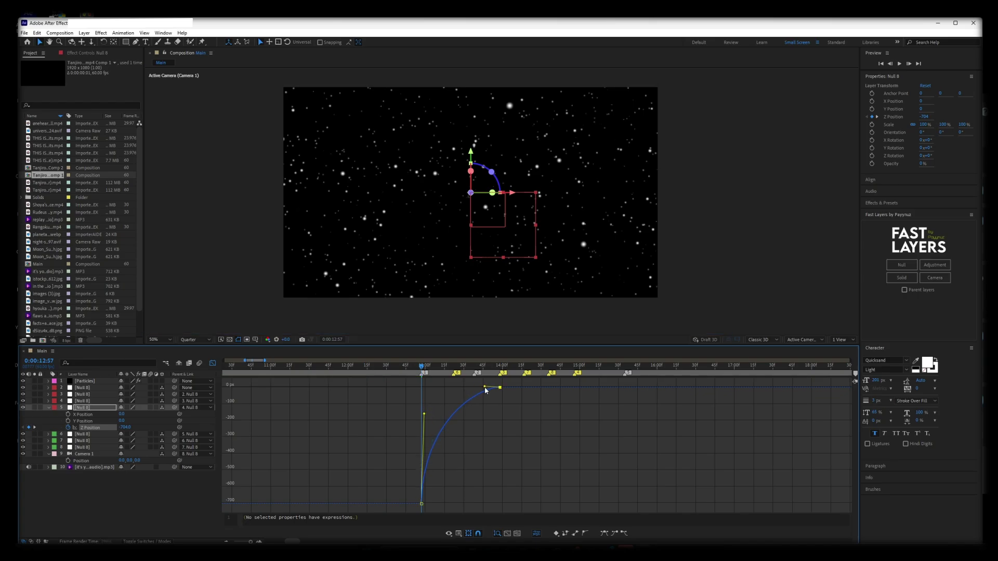
key(space)
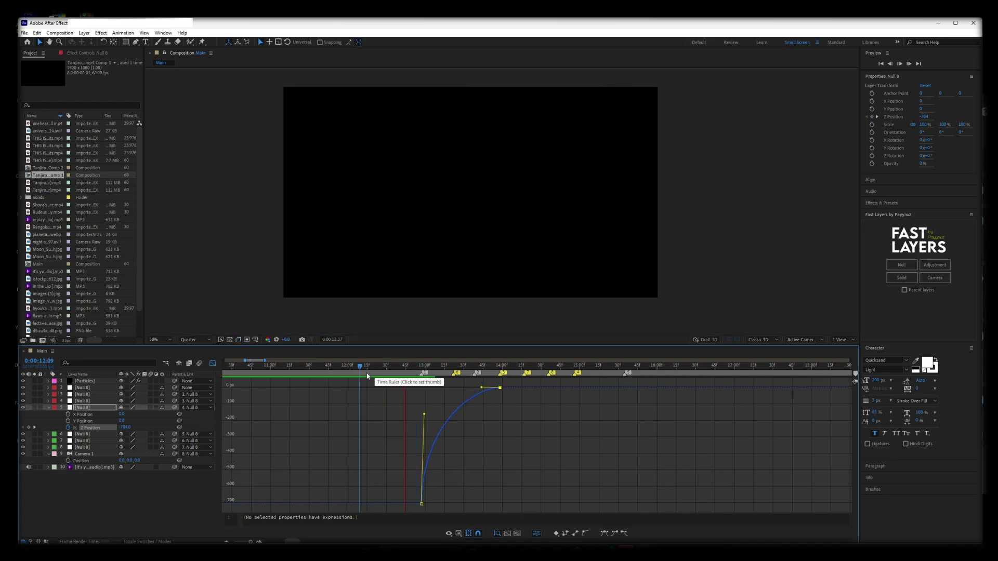
click(396, 370)
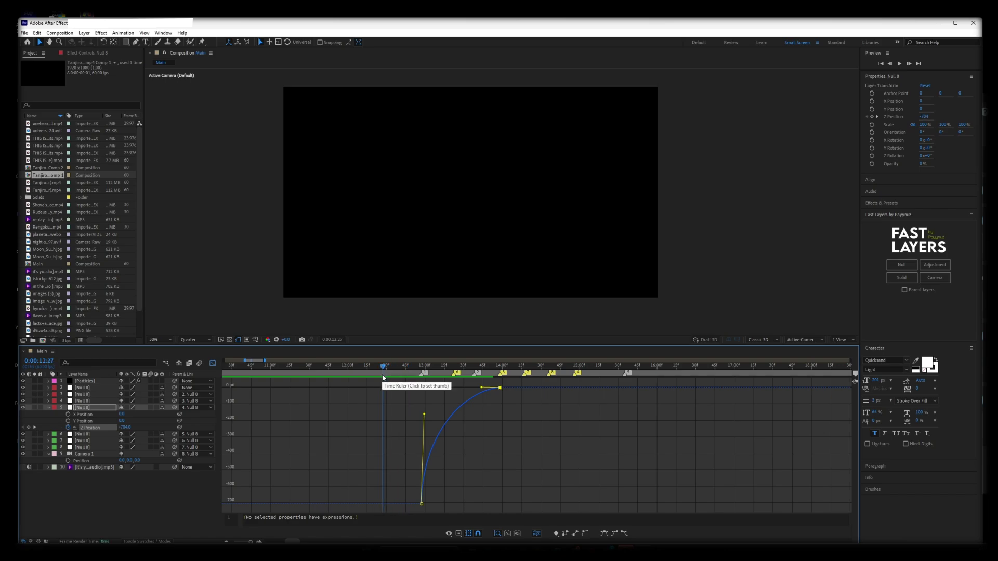
Step: At 0:00:12:57, add a text layer reading "Please" and place it near the centre of the frame
drag(414, 375, 421, 373)
key(ctrl+t)
click(416, 199)
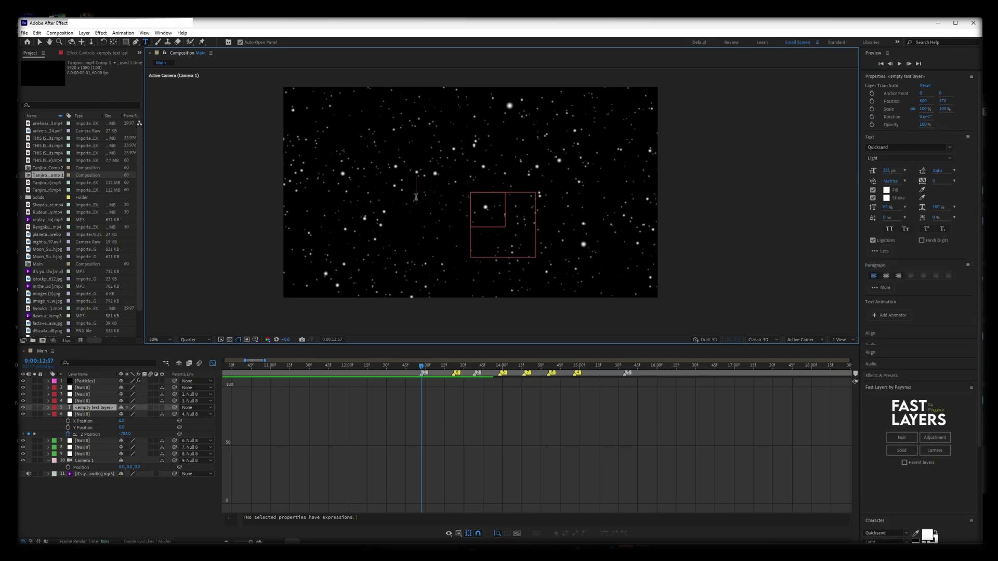
click(359, 389)
click(213, 362)
drag(446, 194, 512, 197)
Step: Trim the Please text layer's end to 0:00:15:34, move it above all other layers and label it yellow
click(623, 366)
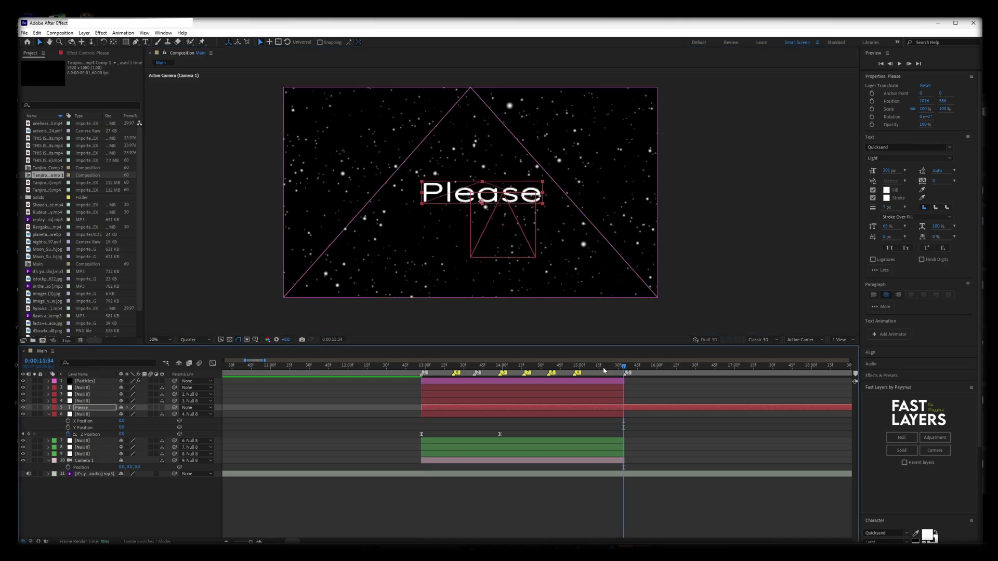
key(ctrl+shift+bracketright)
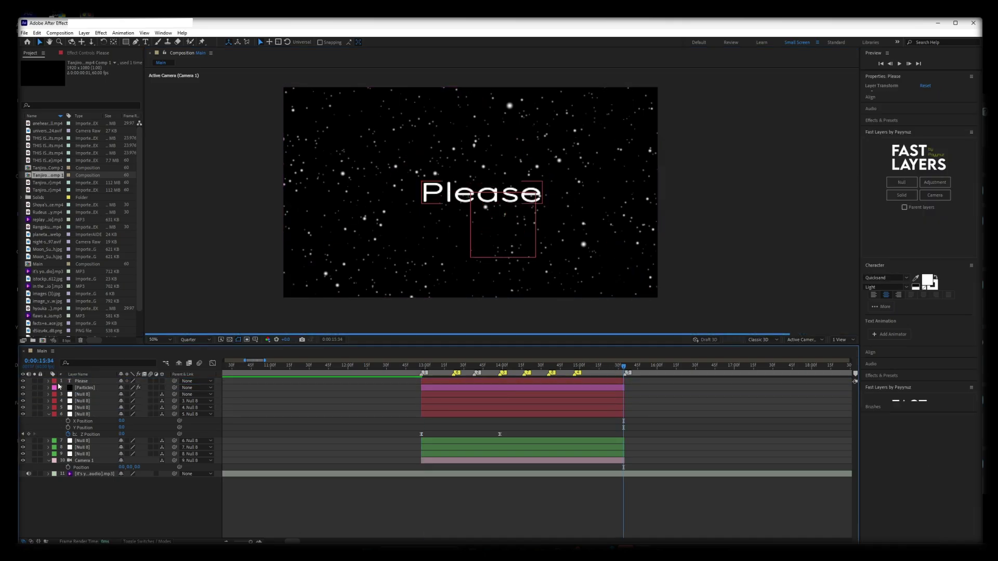
click(54, 381)
click(96, 262)
Step: Make the Please text a 3D layer and show its Scale along with its Position
click(437, 365)
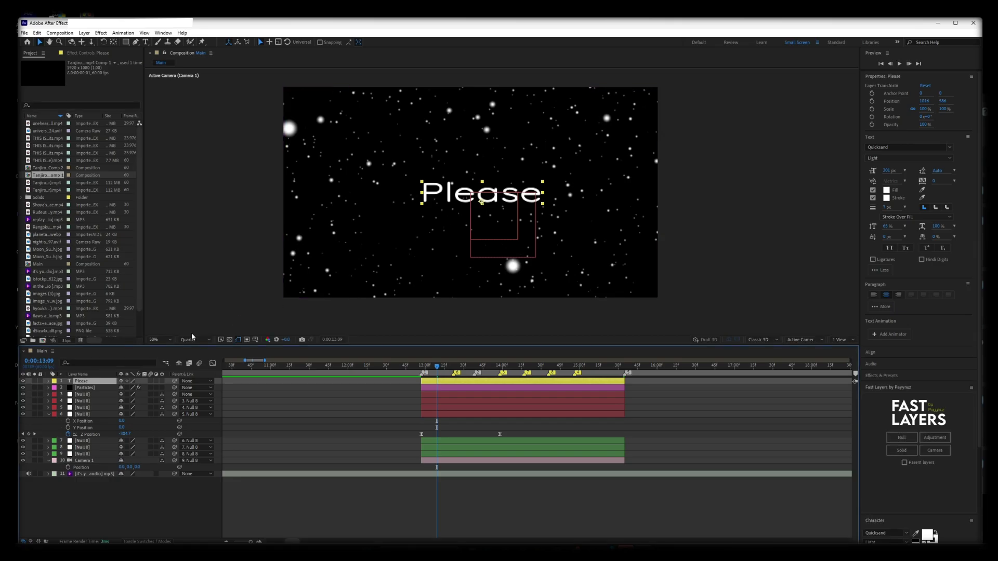
key(p)
click(161, 381)
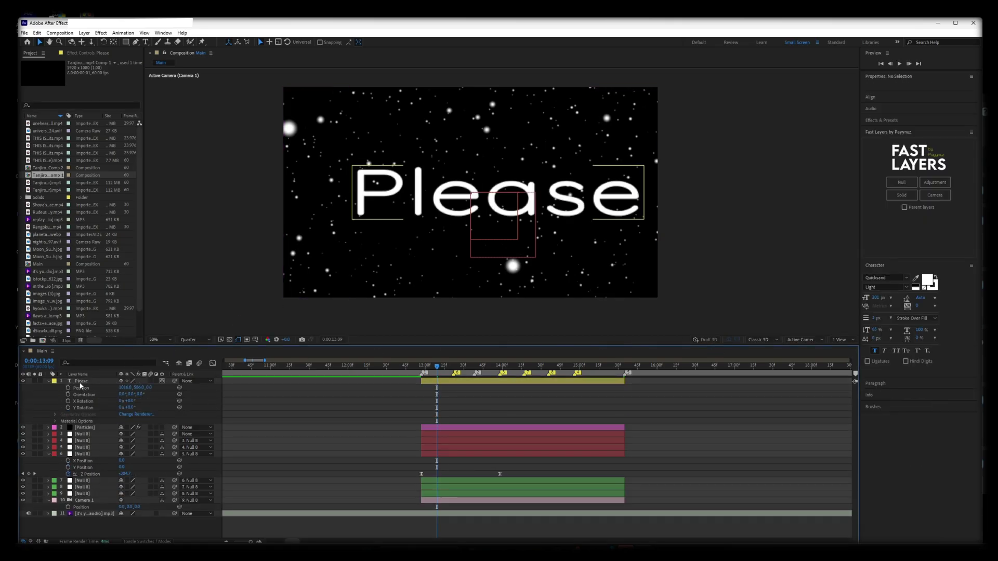
click(80, 382)
key(shift+s)
Step: Examine the placement of the Please text relative to the camera from Custom View 1
click(804, 340)
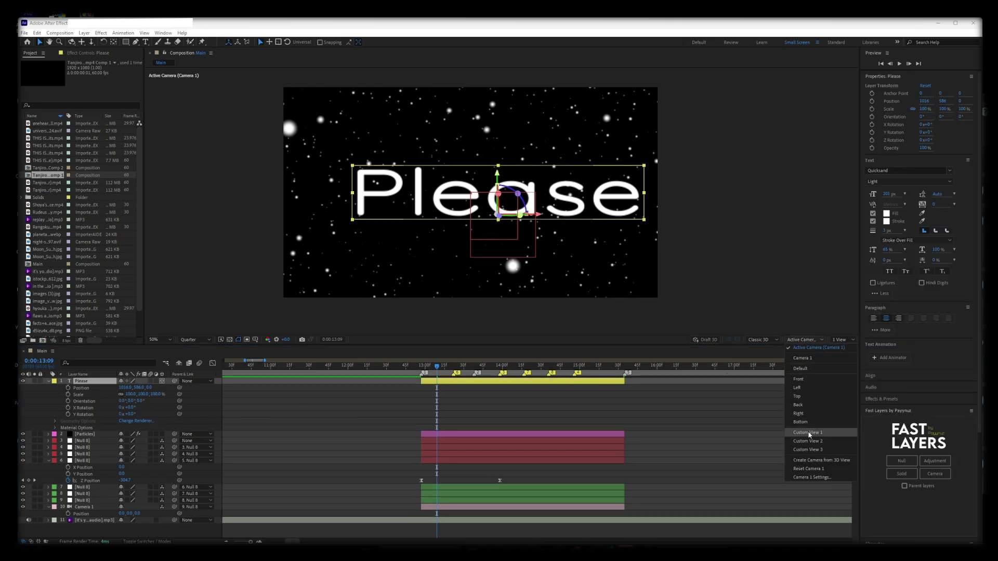
click(808, 434)
key(c)
mouse_move(494, 229)
mouse_down()
mouse_move(506, 248)
mouse_move(490, 233)
mouse_up()
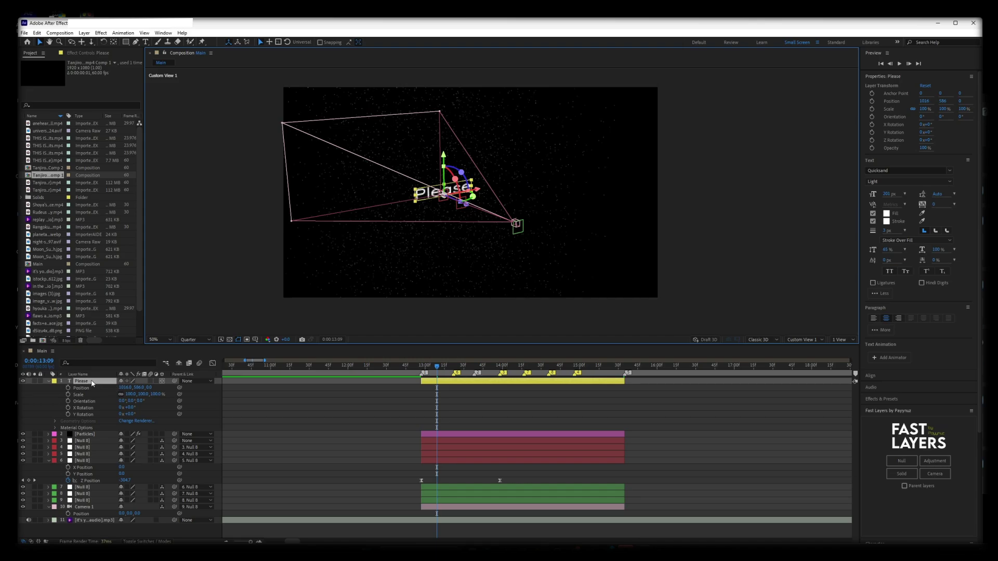
Step: Scale the Please text to 25% and return the view to the active camera
click(131, 395)
click(327, 413)
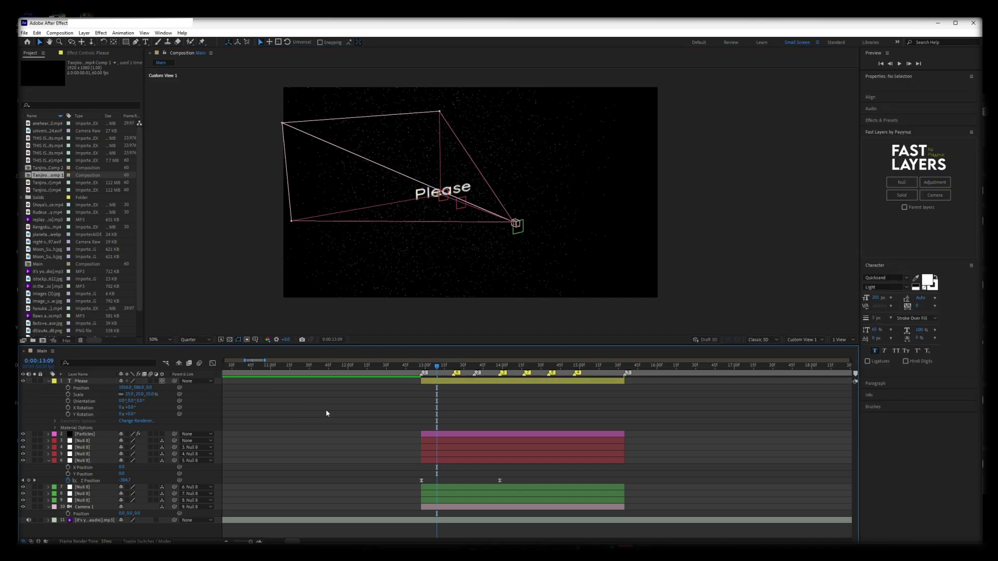
click(800, 338)
click(811, 383)
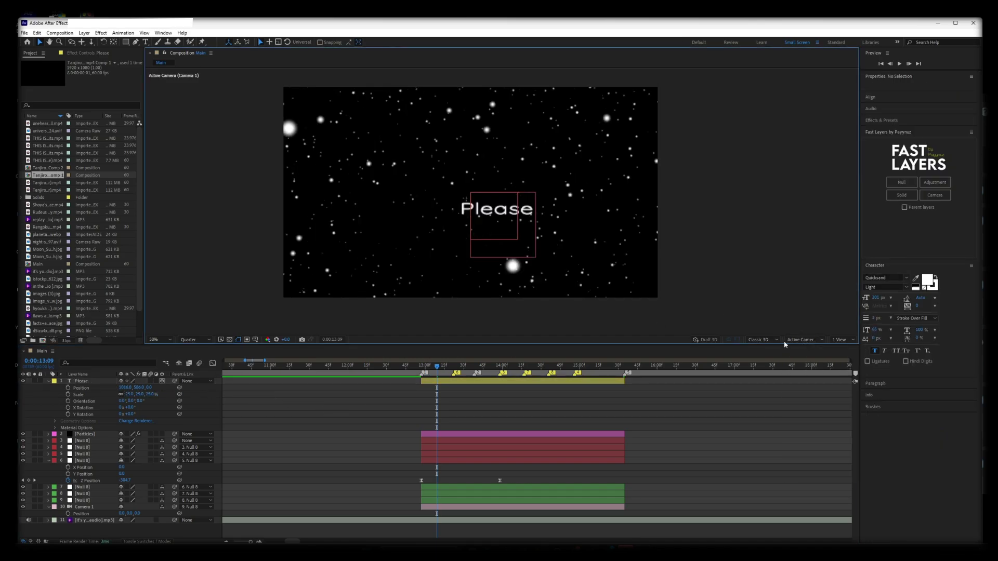
Step: Move the Please text along Z to about -483 and center it in the frame, finishing by collapsing its properties
click(97, 382)
drag(149, 387, 2, 387)
drag(555, 232, 509, 208)
drag(466, 170, 465, 162)
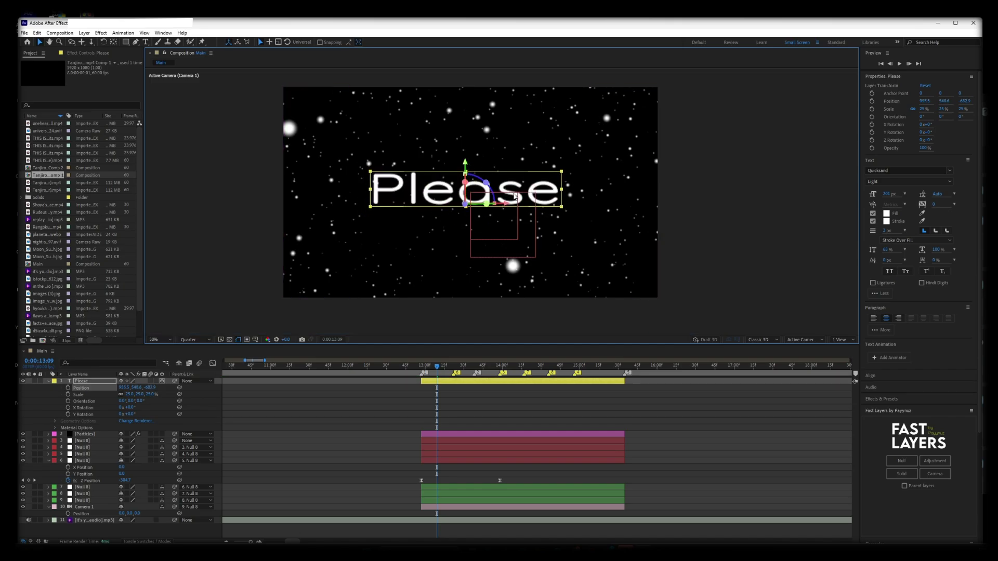
drag(507, 204, 512, 204)
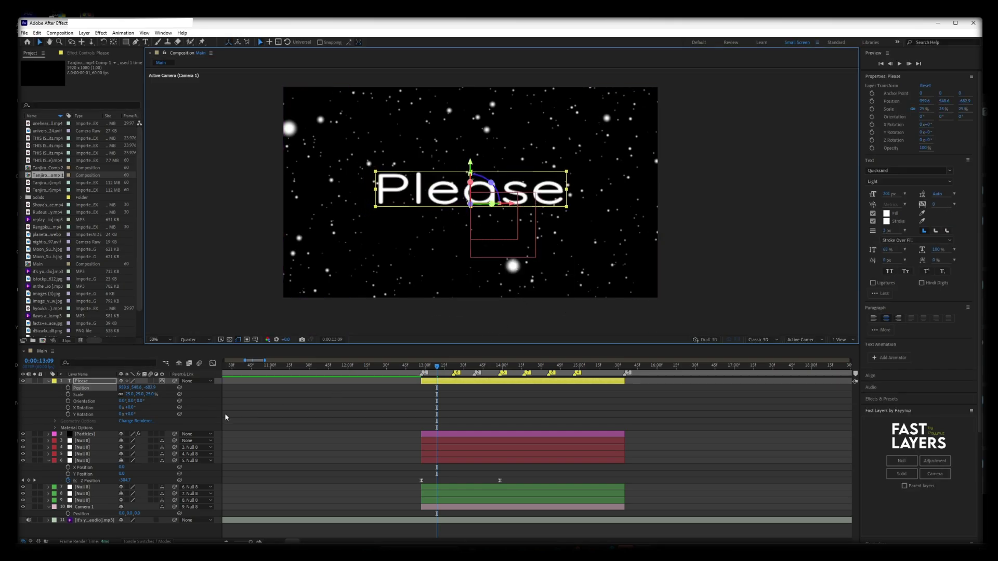
click(53, 398)
click(48, 381)
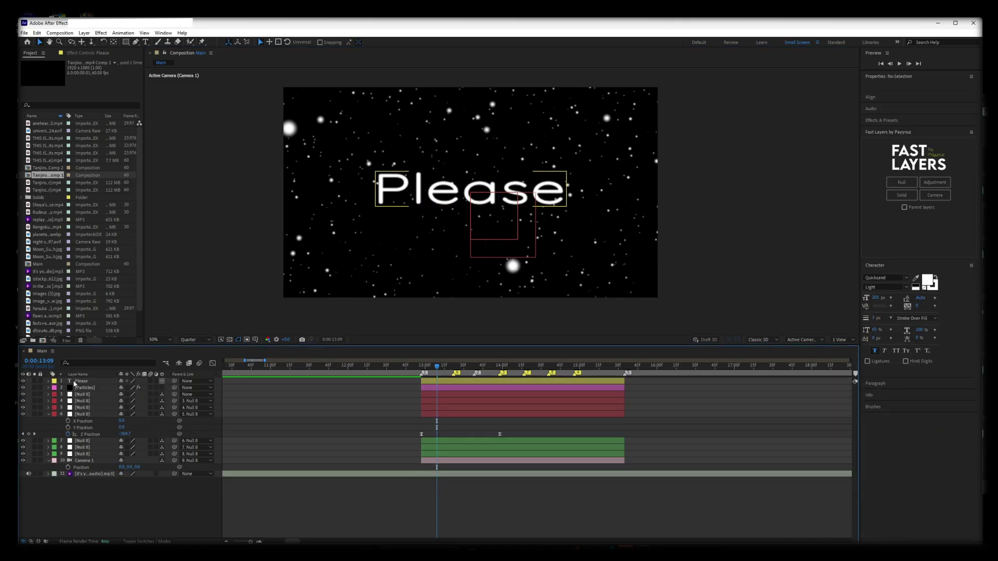
Step: Play back the null's Z Position move on the Please text from 0:00:12:57
click(83, 414)
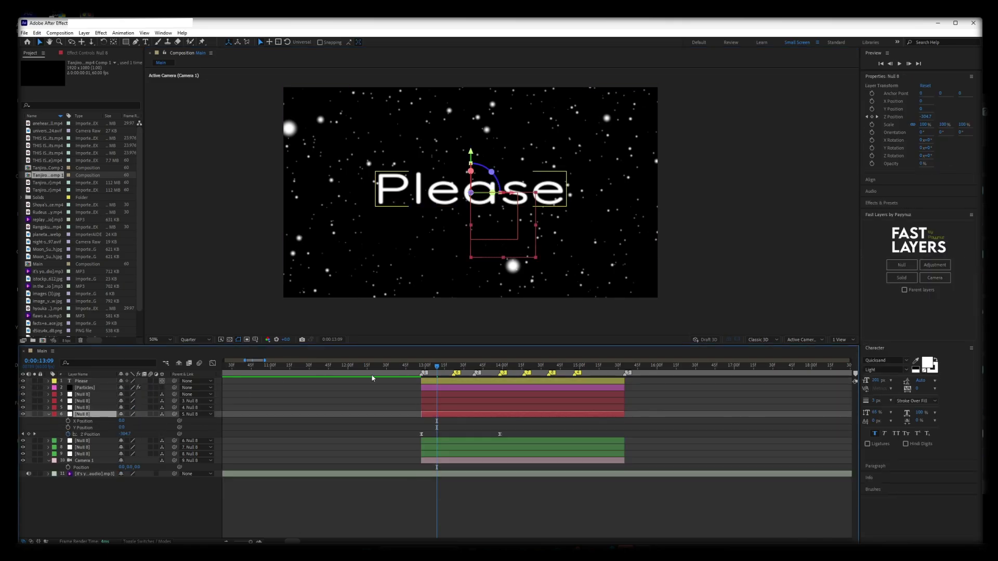
drag(437, 366, 421, 368)
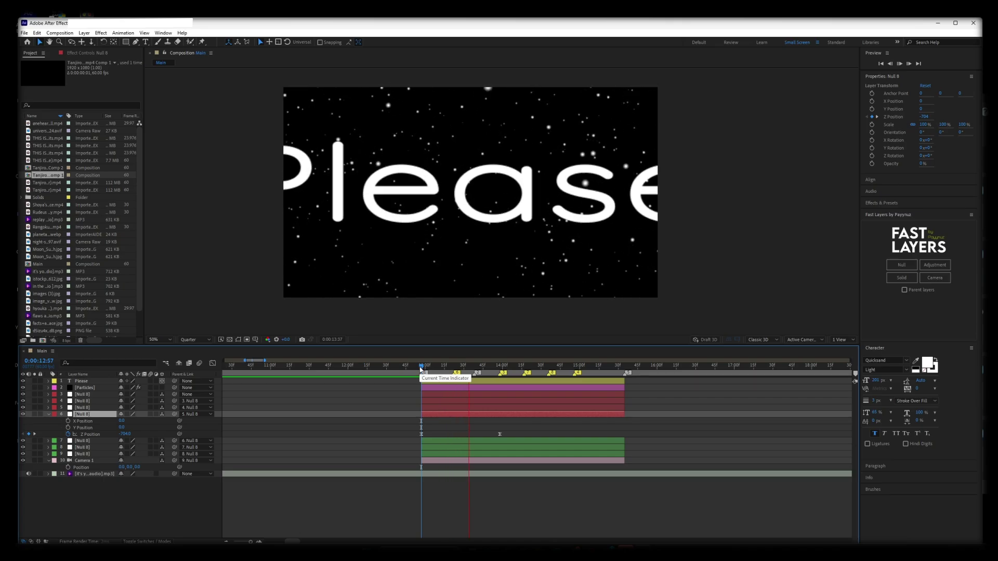
mouse_move(413, 370)
mouse_down()
mouse_move(443, 370)
mouse_move(426, 368)
mouse_up()
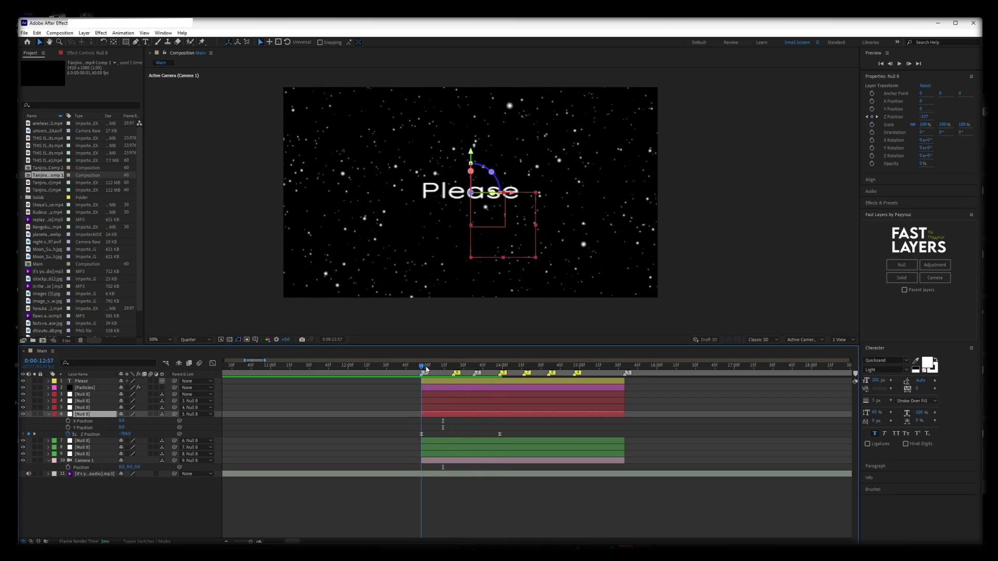
Step: Keyframe the third green null's Z Rotation from 64° at 0:00:12:57 to 0° at its end keyframe, and ease both keyframes
click(434, 451)
key(r)
click(68, 480)
drag(439, 483, 496, 479)
click(466, 506)
drag(128, 480, 186, 471)
drag(510, 480, 362, 482)
key(F10)
key(F9)
Step: From the active camera view, reshape the Z Rotation curve into a fast start with a long slow finish, and save the project
click(805, 340)
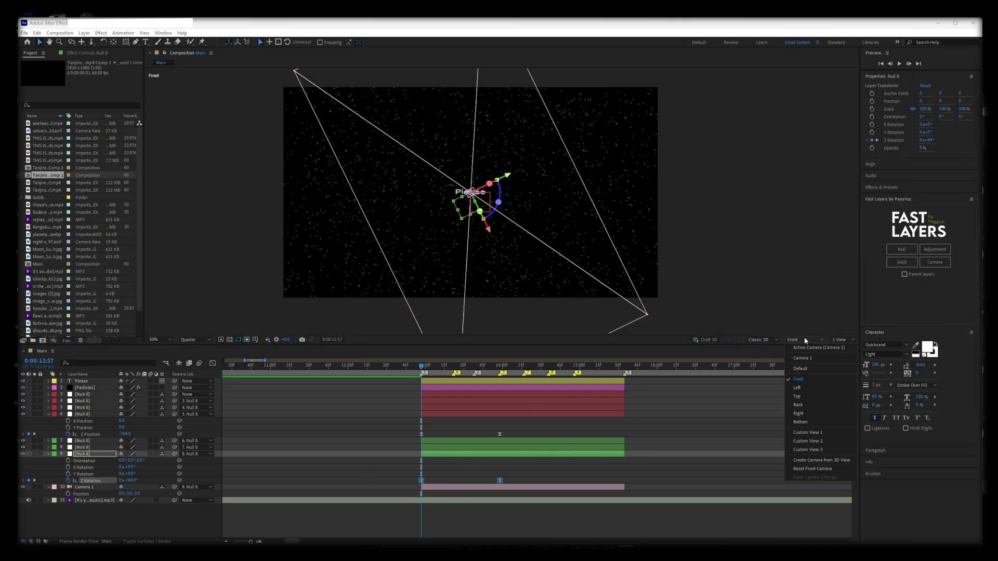
click(803, 347)
click(213, 363)
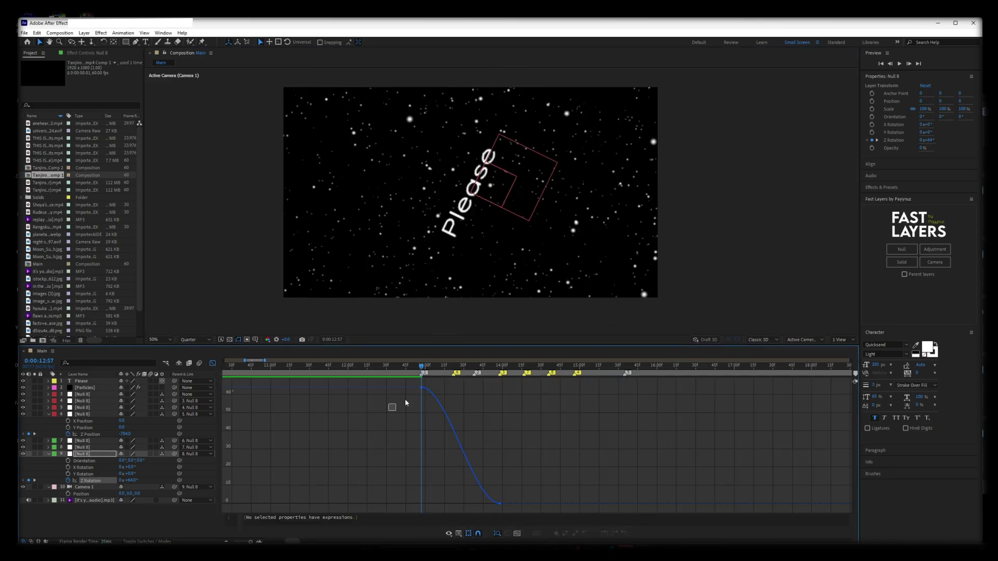
scroll(461, 391, up, 2)
drag(387, 415, 259, 497)
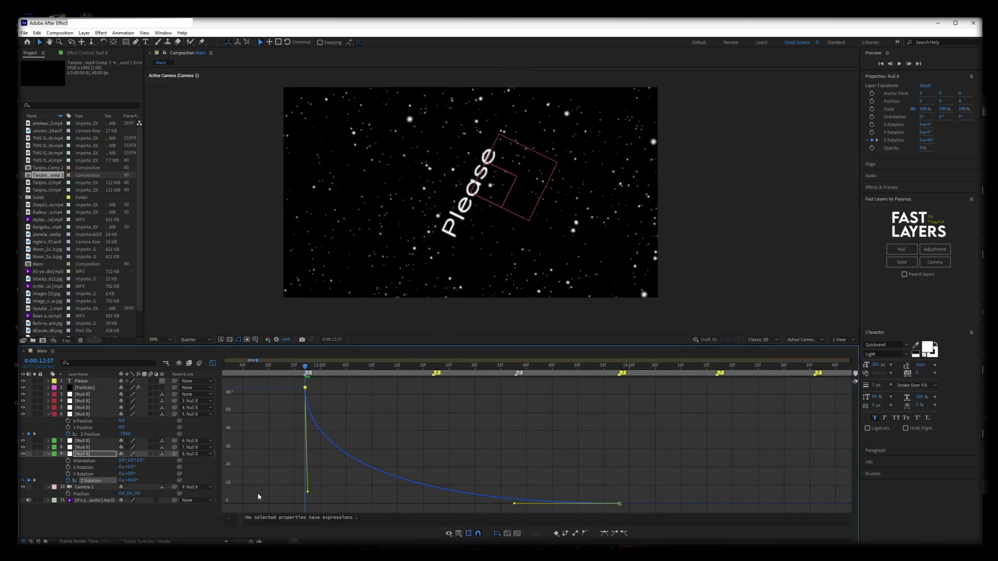
key(ctrl+s)
click(373, 431)
scroll(357, 416, down, 2)
drag(346, 366, 407, 366)
click(212, 363)
Step: Duplicate the Please text layer and rename the copy Don't, with its Position shown
click(92, 381)
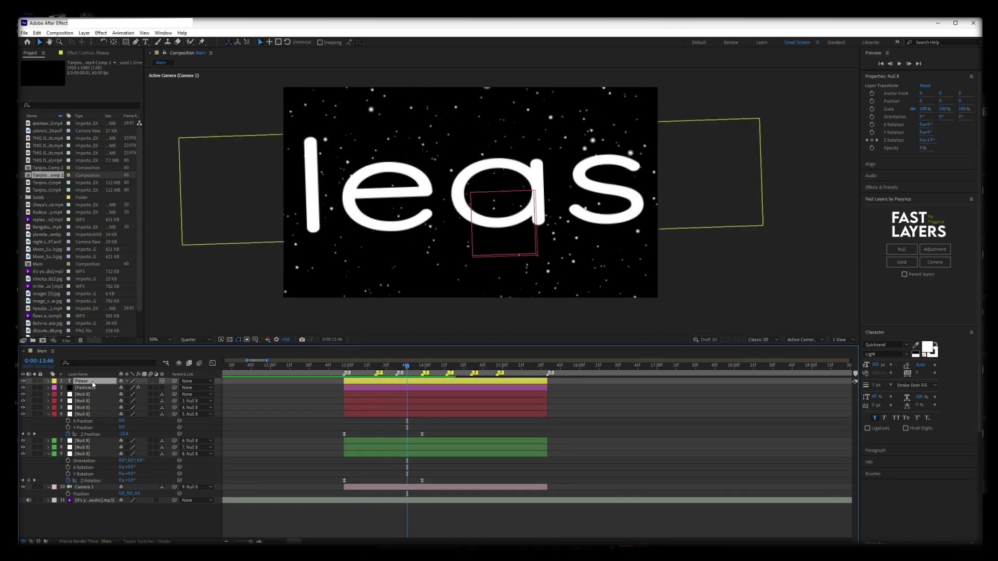
key(ctrl+d)
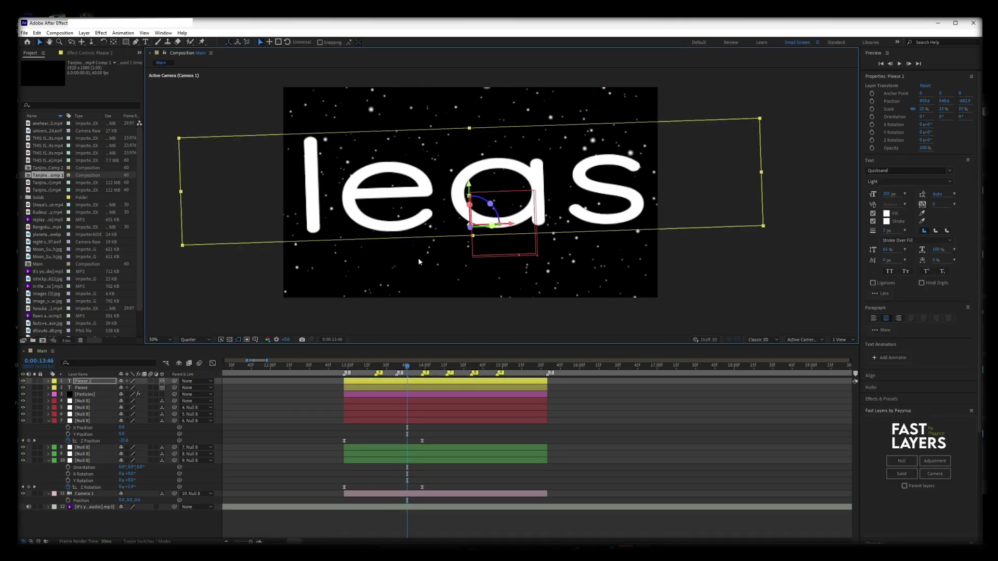
key(p)
right_click(90, 381)
click(107, 356)
text(Don't)
click(312, 407)
Step: Shift the Don't text sideways along X and orbit a custom view to see its placement relative to Please
click(80, 382)
drag(150, 388, 305, 388)
click(804, 339)
click(810, 452)
key(c)
drag(480, 234, 416, 203)
key(v)
Step: Rotate the Don't text about its Y axis and place it at about 1052, 547, -172
key(shift+r)
drag(407, 202, 448, 176)
mouse_move(407, 366)
mouse_down()
mouse_move(339, 366)
mouse_move(423, 366)
mouse_up()
key(F12)
drag(675, 198, 550, 189)
Step: Set a Position keyframe at 0:00:13:22 on the third red null and collapse the other nulls' properties
drag(423, 366, 376, 365)
click(370, 447)
key(p)
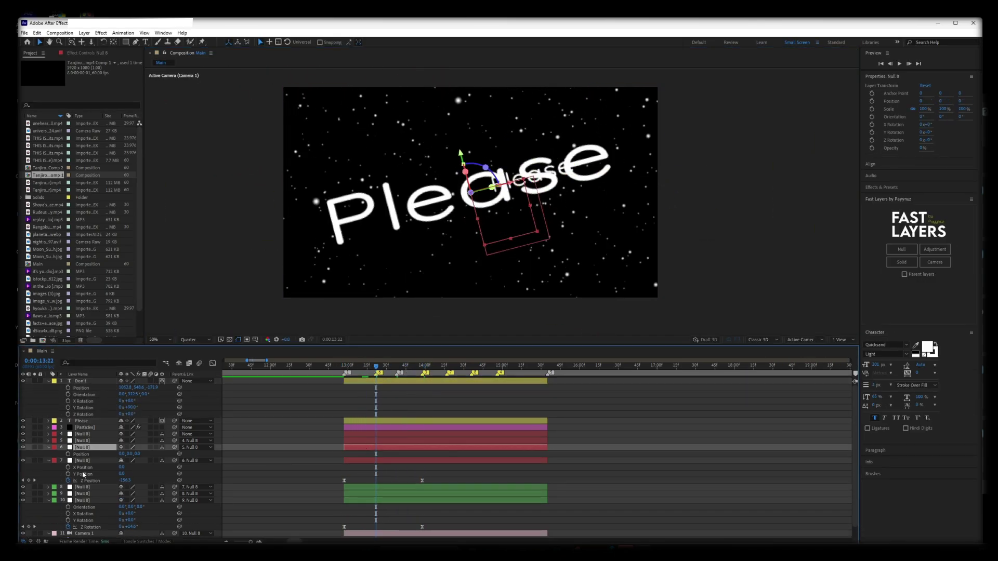
click(48, 461)
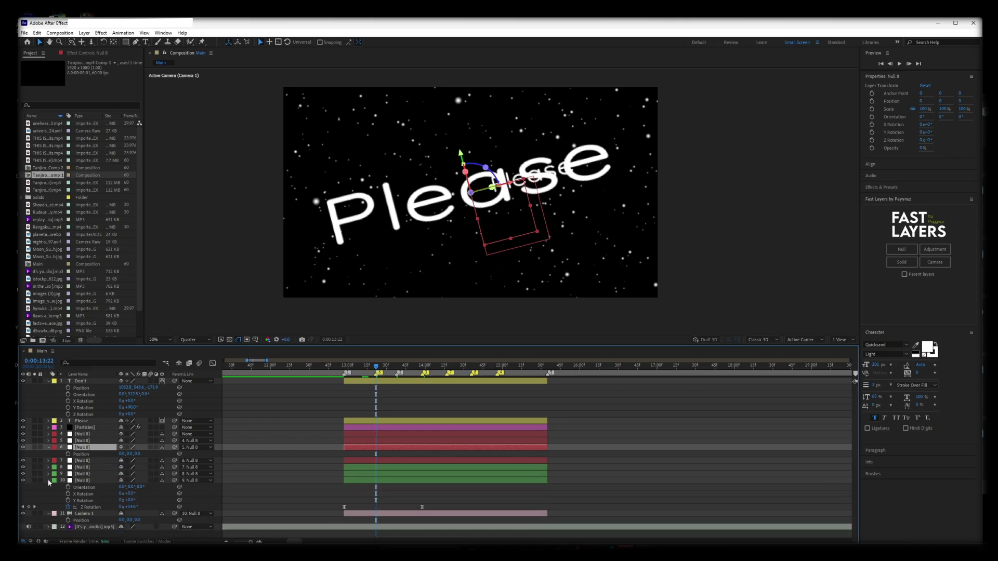
click(48, 480)
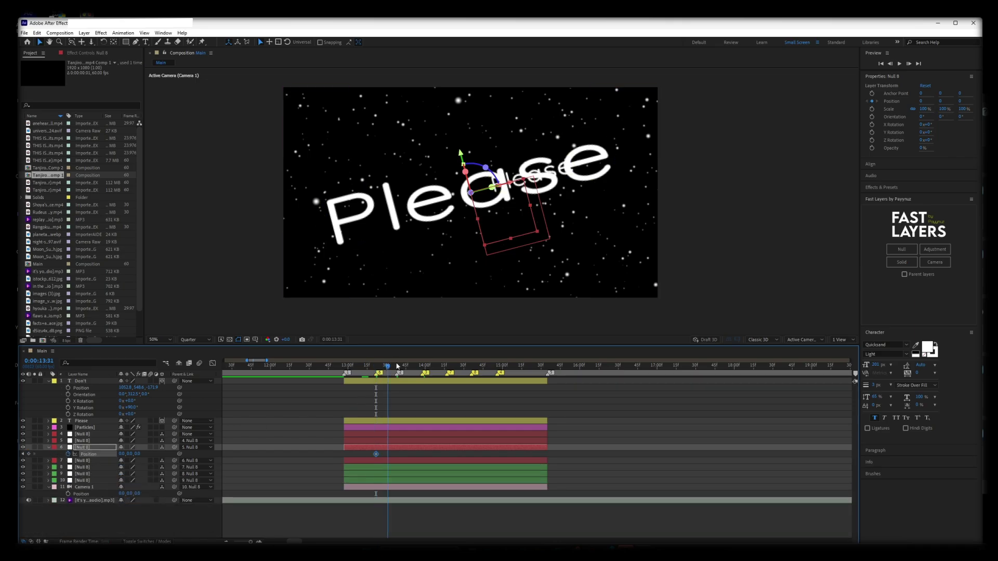
Step: At 0:00:14:17, set the third red null's Position to 84, 6, 319 to frame the second text
drag(394, 366, 447, 364)
key(F2)
drag(137, 454, 232, 433)
click(124, 454)
text(200)
key(Return)
drag(185, 441, 141, 454)
Step: Lower the Don't text along Y until it sits vertically centered in the frame
click(490, 165)
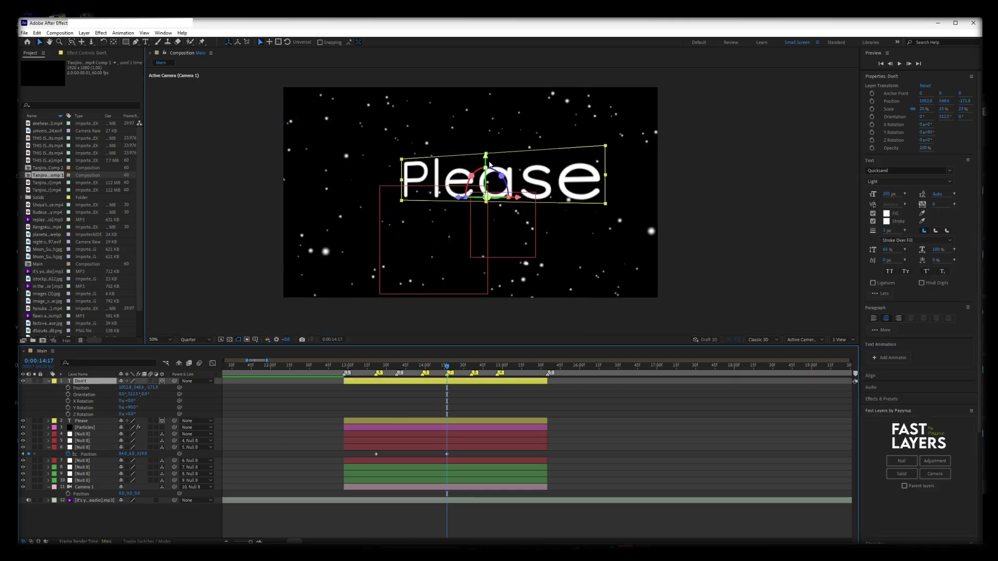
drag(490, 165, 488, 170)
drag(483, 170, 484, 175)
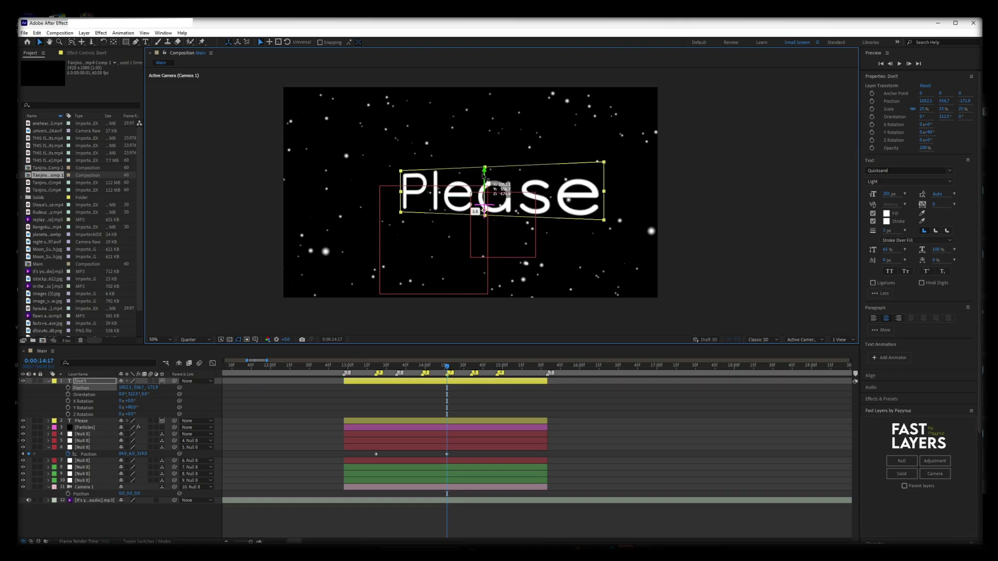
Step: Ease the red null's two Position keyframes and display their speed graph
click(463, 447)
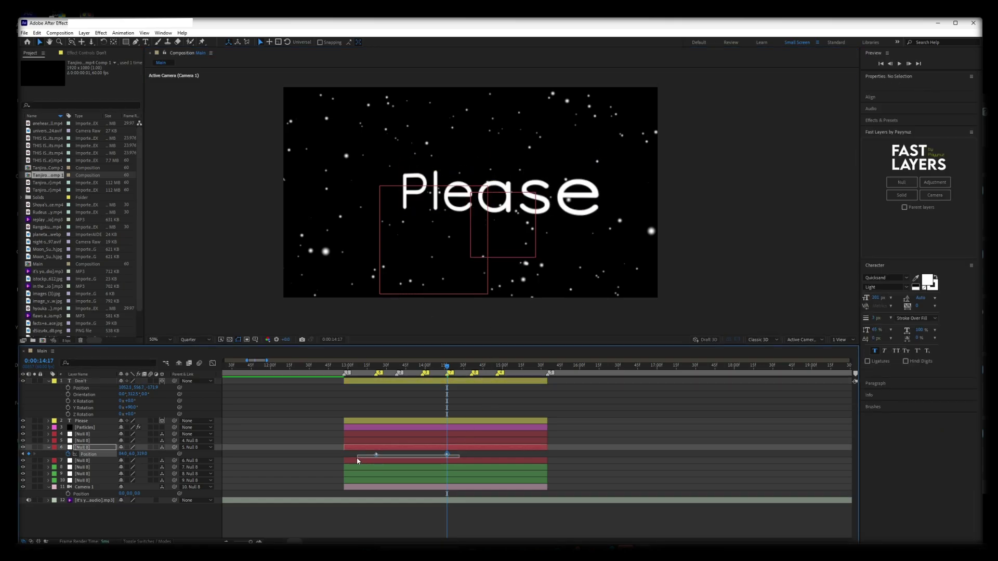
click(213, 363)
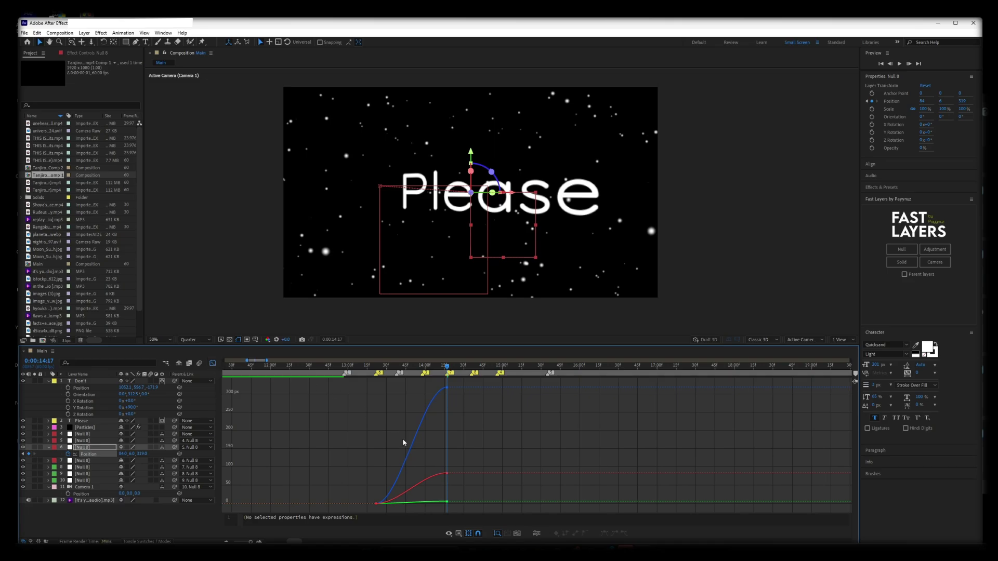
right_click(420, 441)
click(436, 370)
Step: Lengthen both Position speed handles so the curve peaks sharply near 0:00:14:00, and close the graph editor
drag(254, 510, 652, 379)
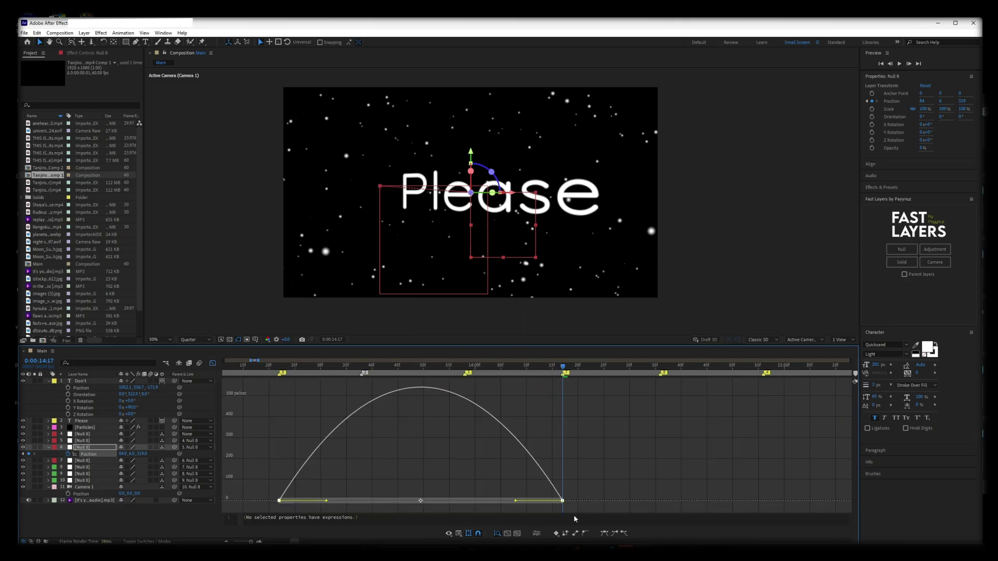
scroll(416, 501, down, 1)
drag(371, 502, 449, 502)
drag(511, 503, 496, 502)
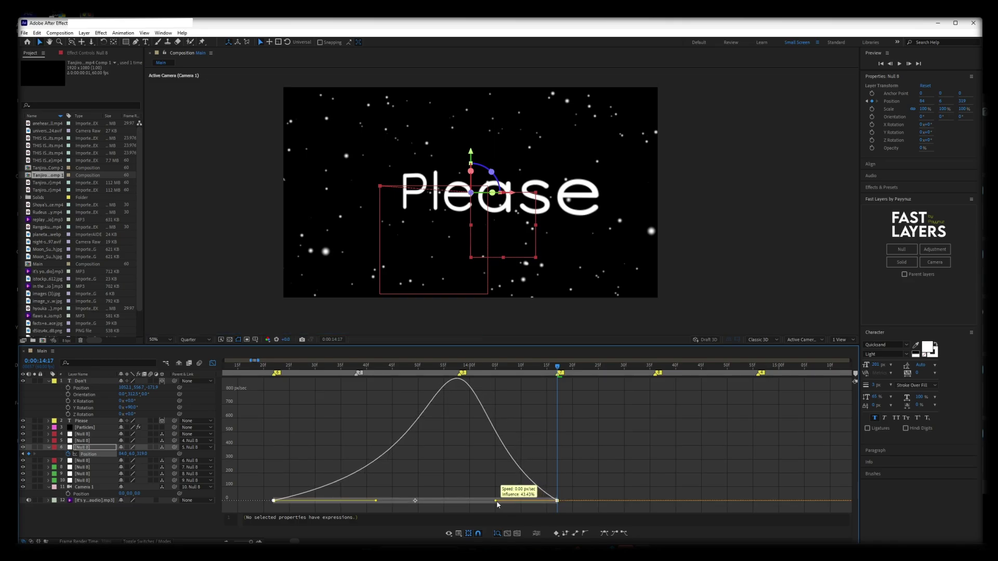
drag(375, 502, 390, 502)
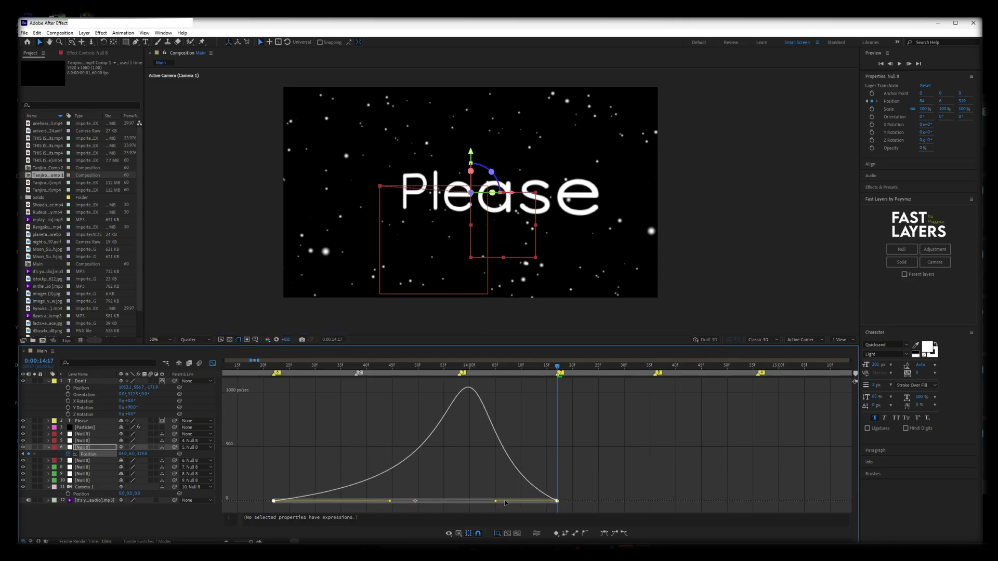
drag(496, 502, 490, 501)
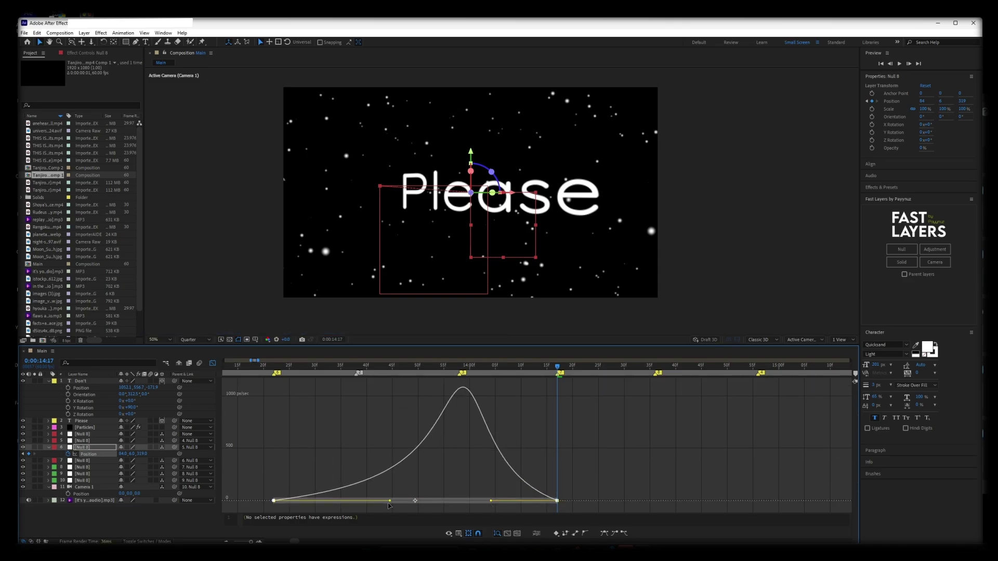
drag(389, 502, 385, 502)
click(190, 408)
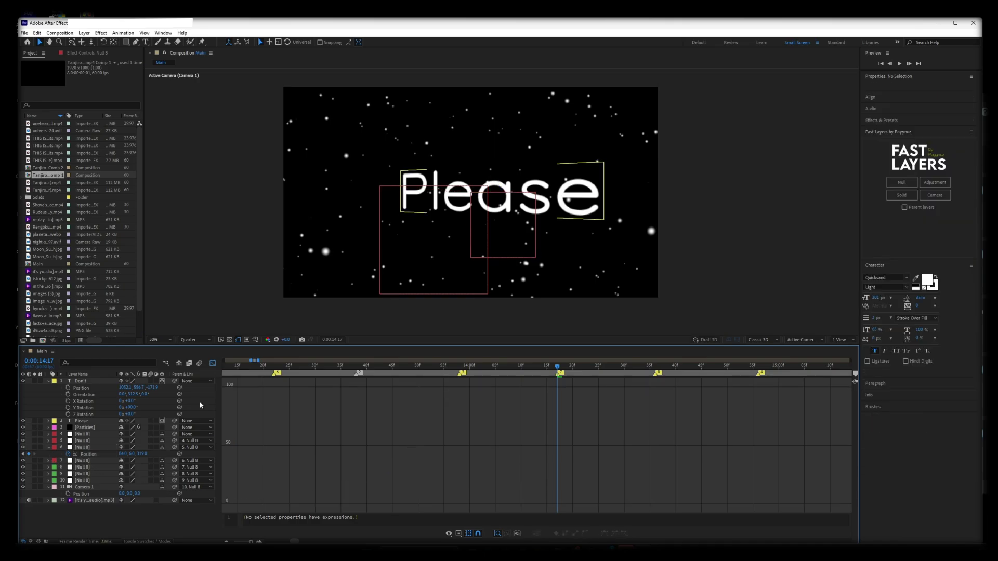
click(213, 363)
Step: Animate the second green null's Y Rotation from 0:00:13:22 to about 19° at 0:00:14:17, and set the red null's X position to -21
drag(487, 365, 279, 383)
click(88, 482)
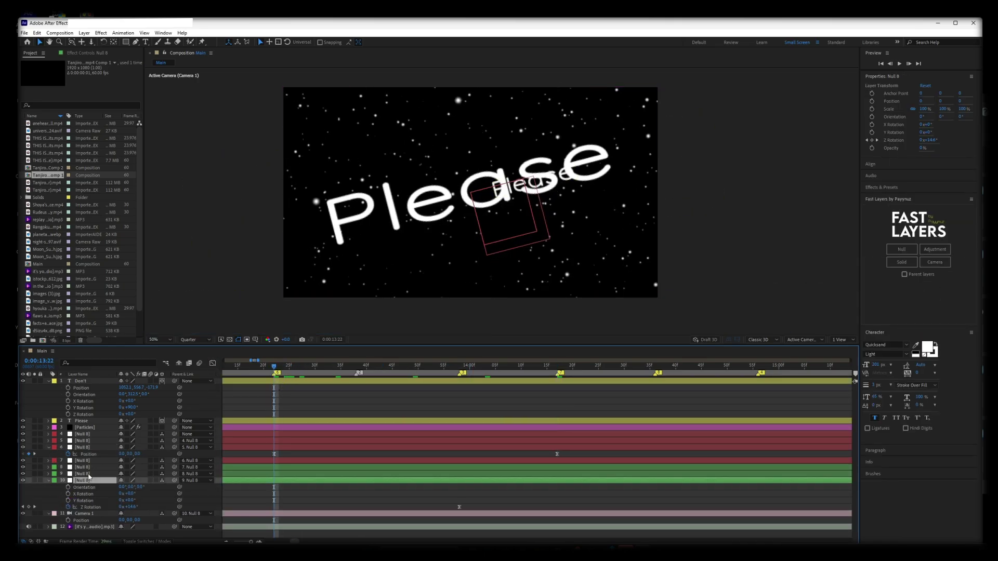
click(78, 474)
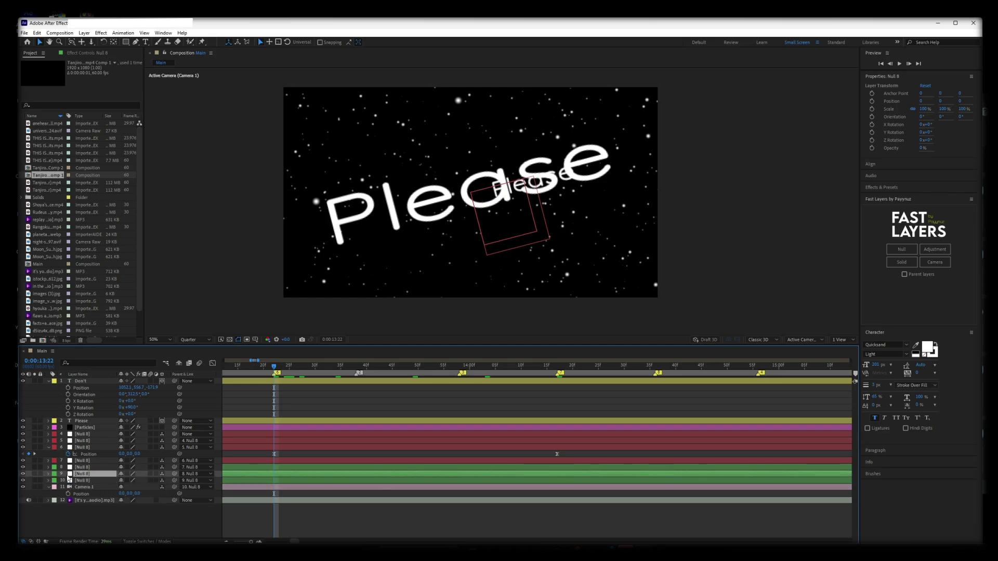
key(r)
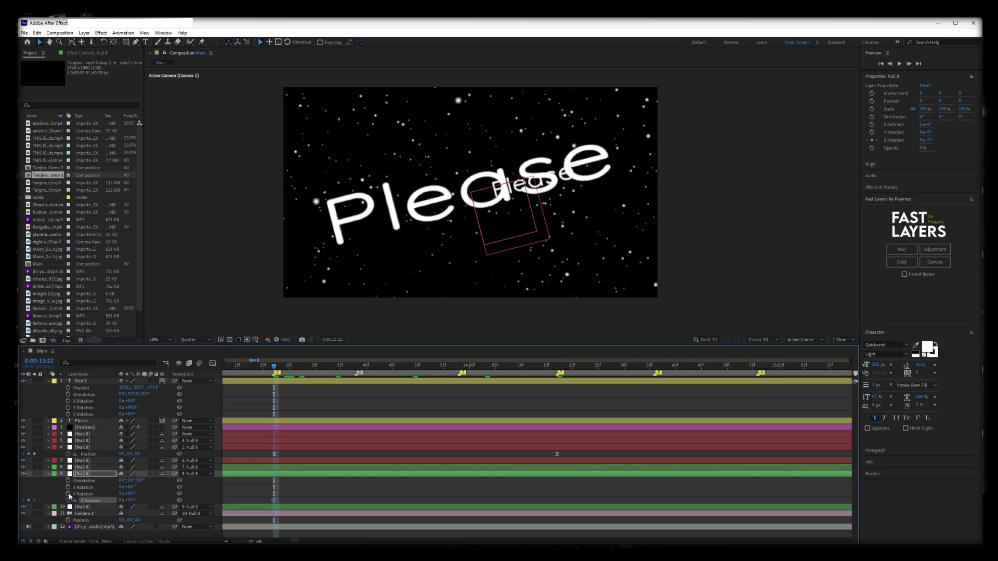
drag(389, 370, 557, 369)
click(412, 491)
drag(130, 494, 138, 492)
mouse_move(123, 454)
mouse_down()
mouse_move(85, 456)
mouse_move(155, 455)
mouse_move(119, 454)
mouse_move(134, 455)
mouse_up()
Step: Ease the Y Rotation keyframes and adjust their speed handles so the curve peaks near 0:00:14:00
drag(566, 501, 256, 494)
key(shift+F3)
key(shift+F3)
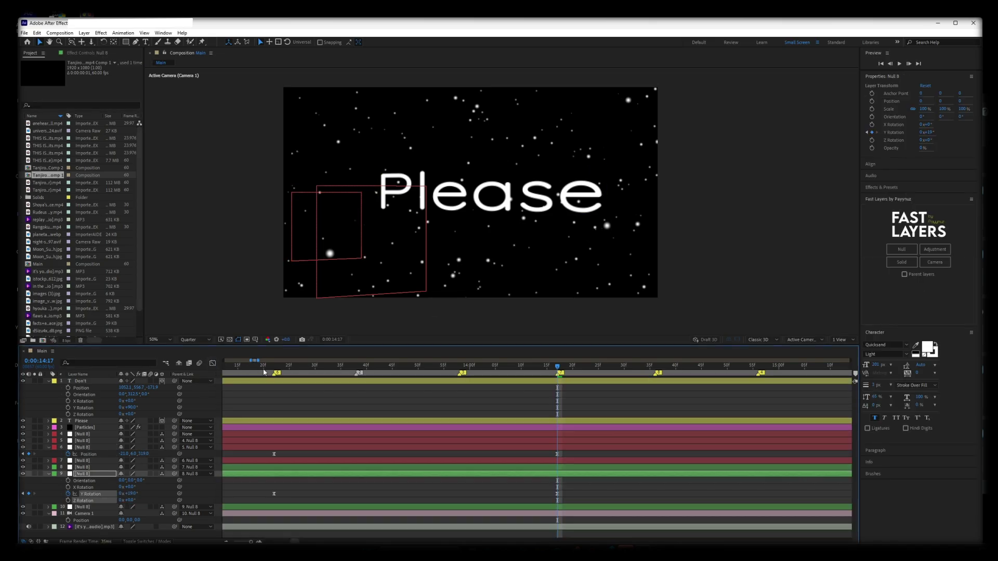
click(211, 364)
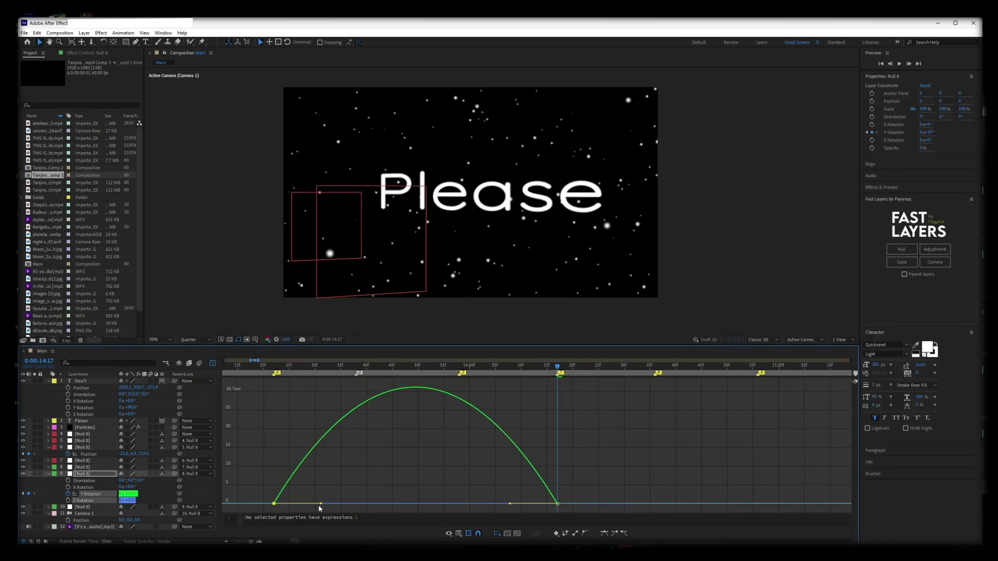
drag(322, 507, 368, 507)
scroll(418, 489, down, 2)
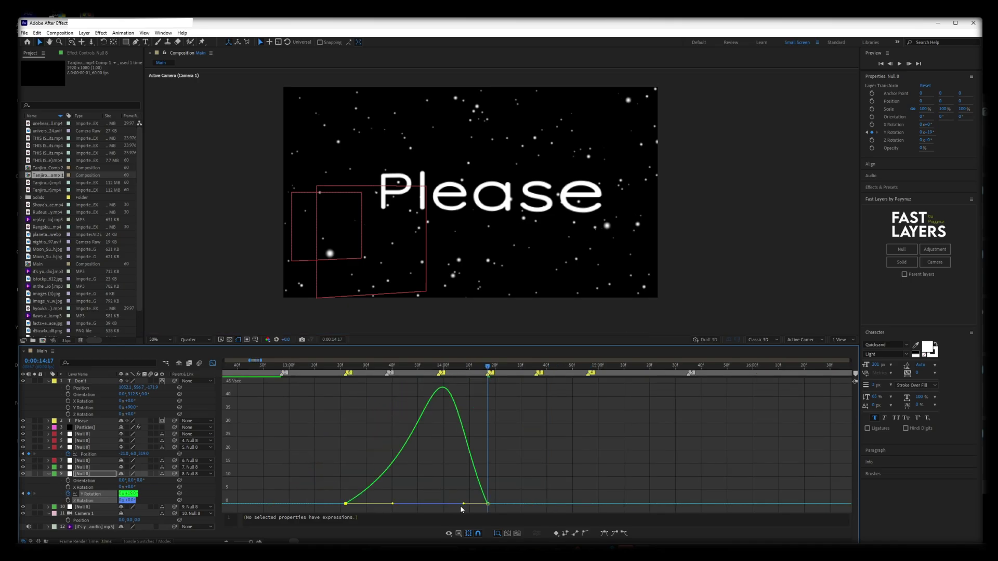
drag(464, 507, 462, 507)
Step: Preview the camera turn toward the second text and fine-tune both handles of the speed curve
drag(378, 372, 239, 375)
key(space)
click(354, 372)
key(space)
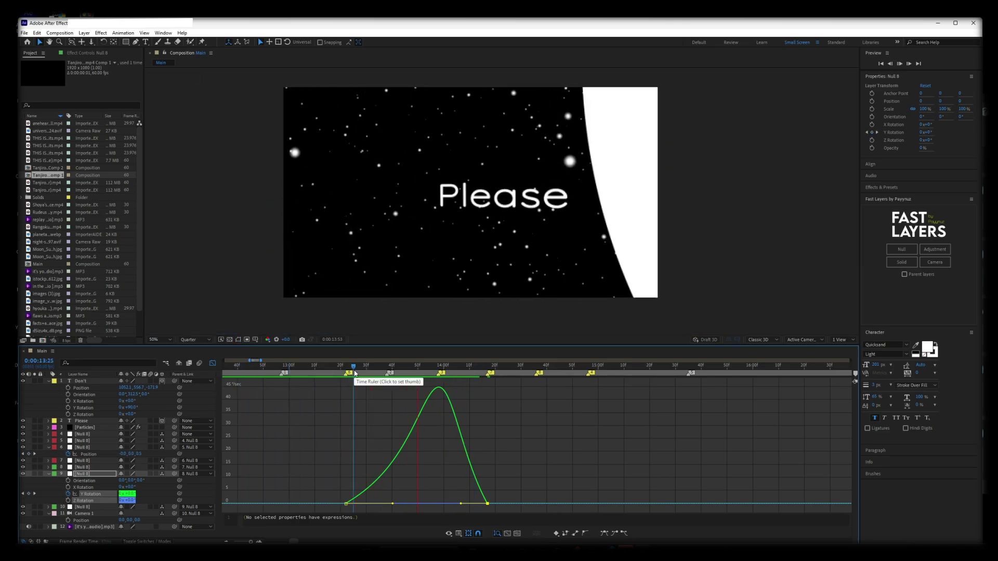
key(space)
scroll(423, 502, up, 2)
drag(362, 503, 355, 504)
drag(499, 504, 503, 504)
Step: Soften the red null's Position speed curve slightly, replay the camera move and leave the graph editor
click(88, 453)
drag(415, 366, 254, 384)
key(space)
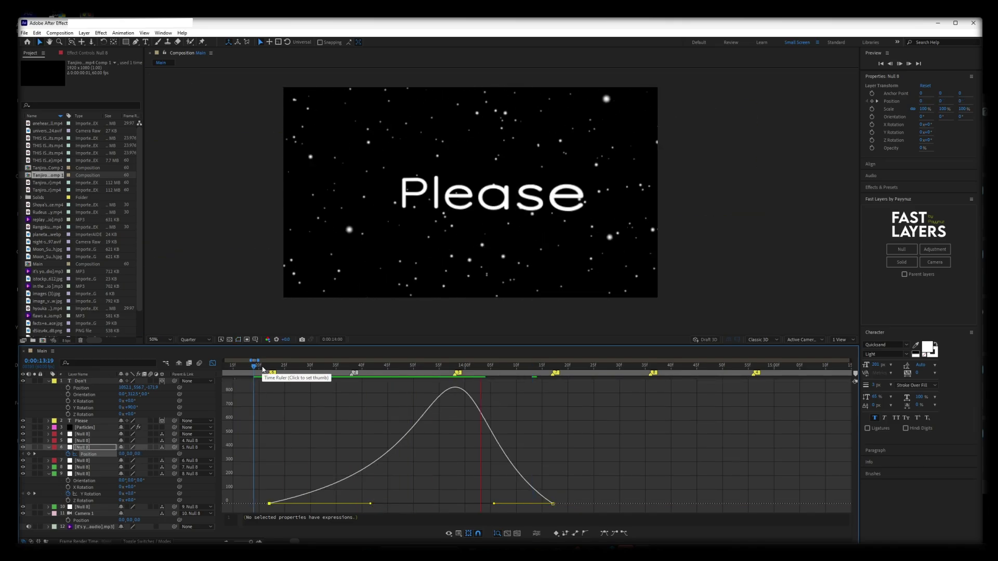
key(space)
key(space)
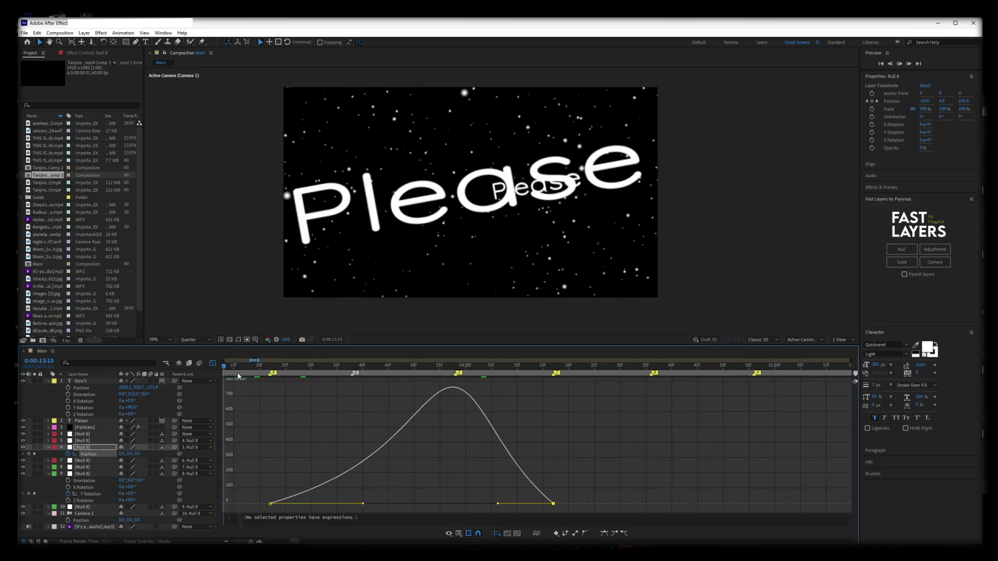
key(space)
key(shift+F3)
Step: Select the newly added red null, make it a 3D layer and show its Position
click(386, 383)
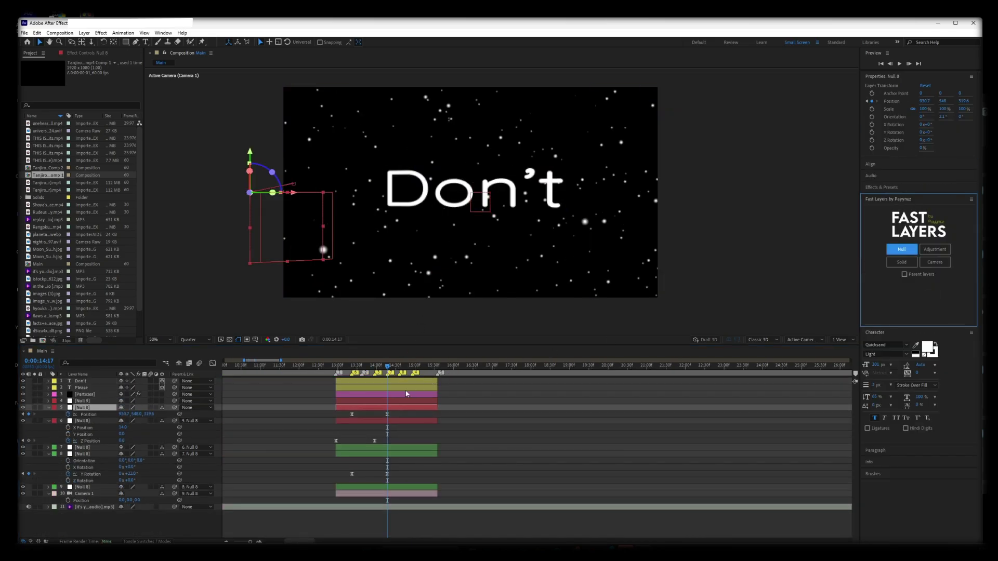
click(376, 404)
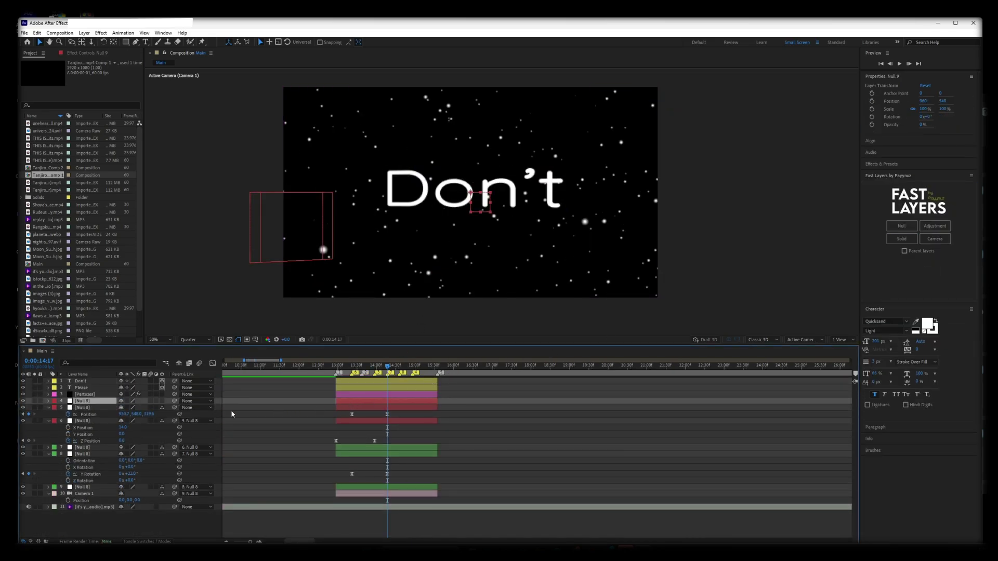
key(p)
click(162, 401)
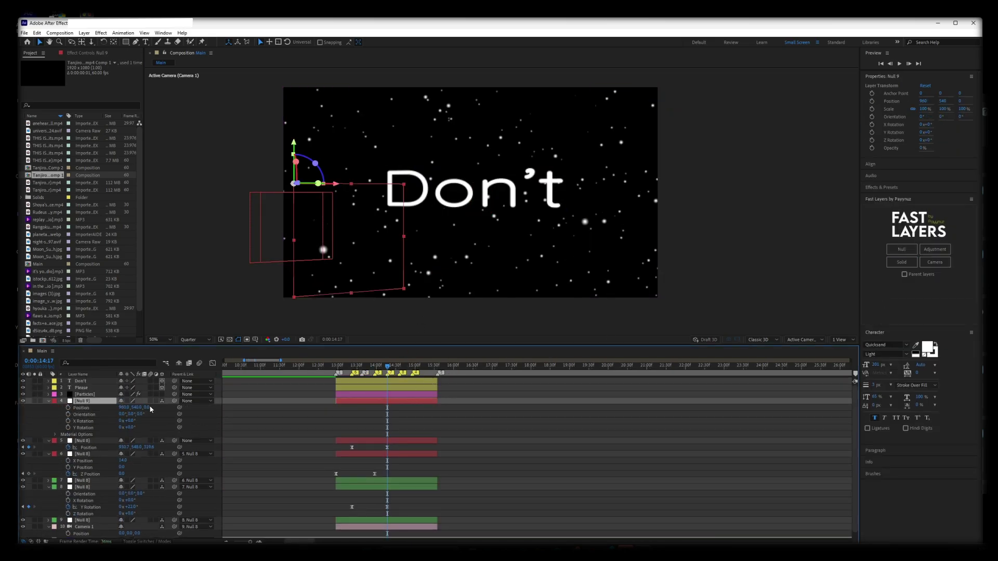
key(ctrl+d)
key(ctrl+d)
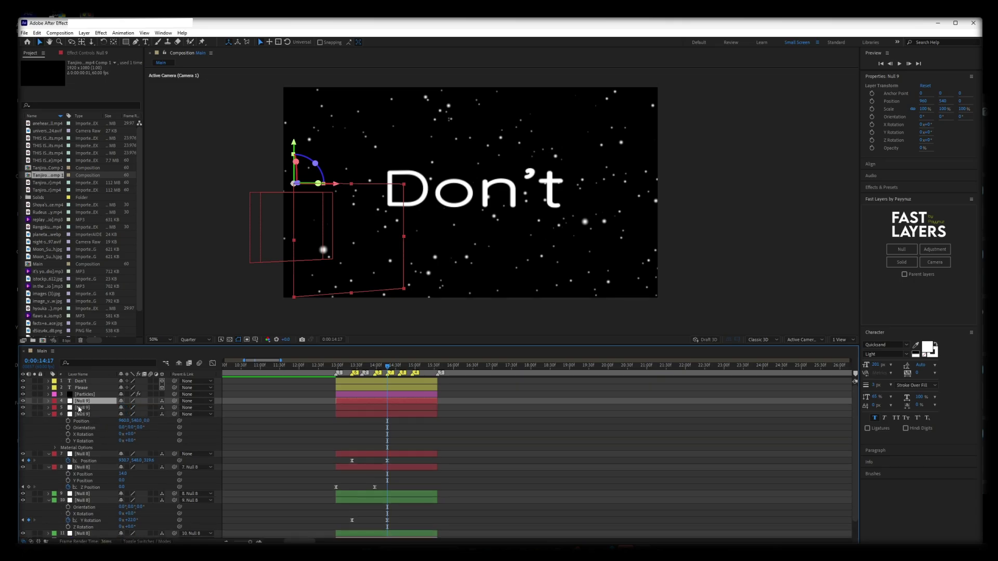
click(49, 415)
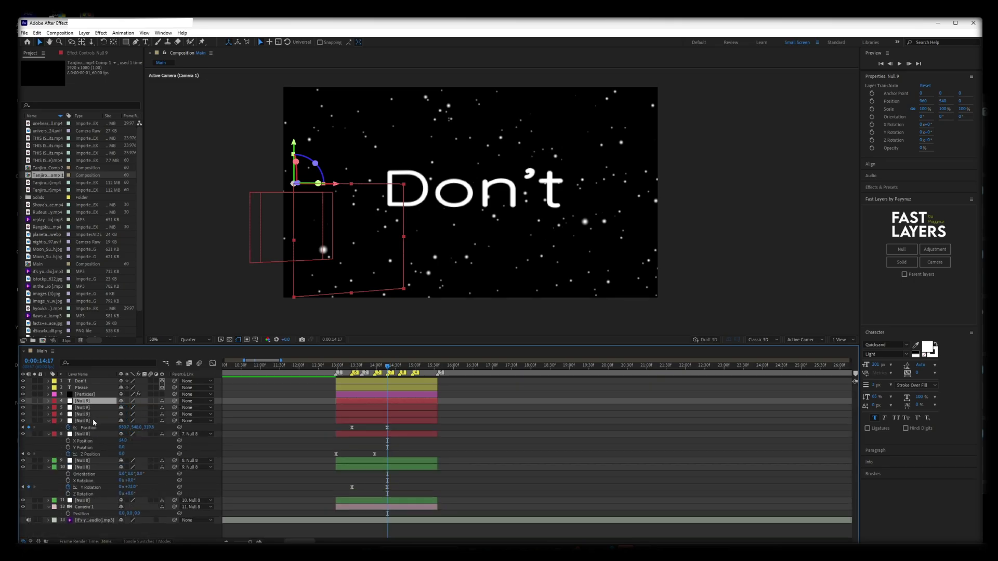
key(ctrl+z)
key(ctrl+z)
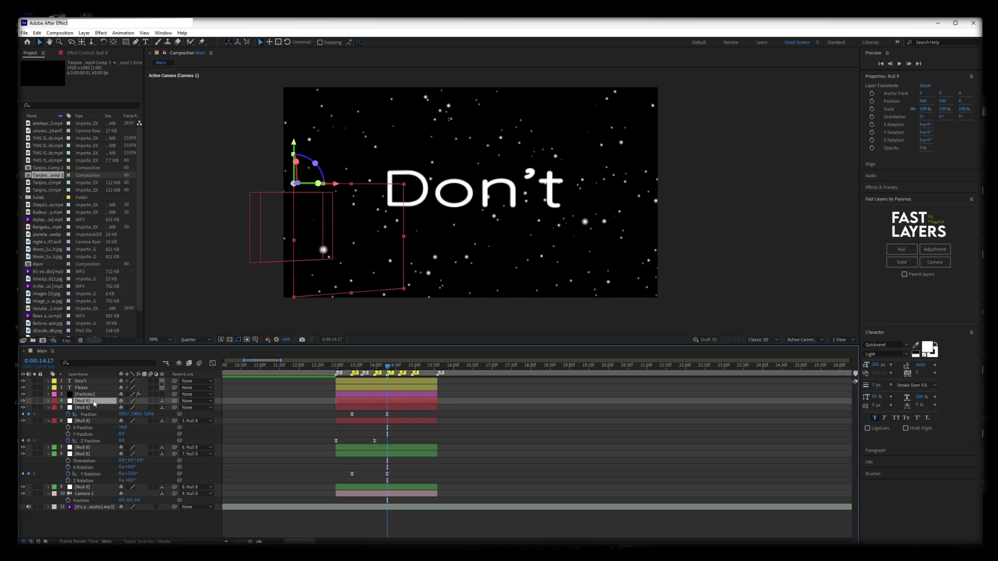
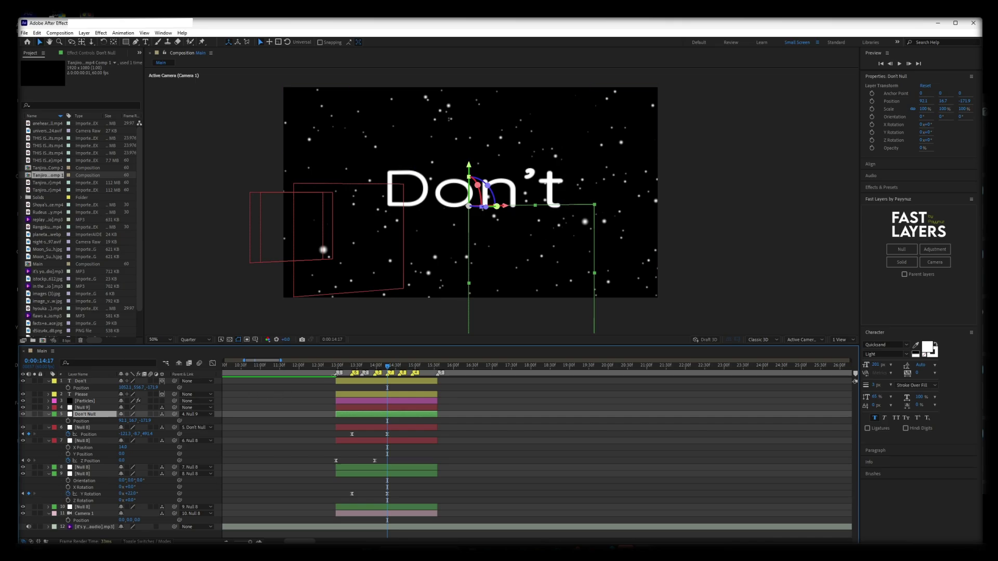
Step: Duplicate the Don't text layer with the playhead at 0:00:13:58 and rename the copy Break
drag(351, 368, 377, 368)
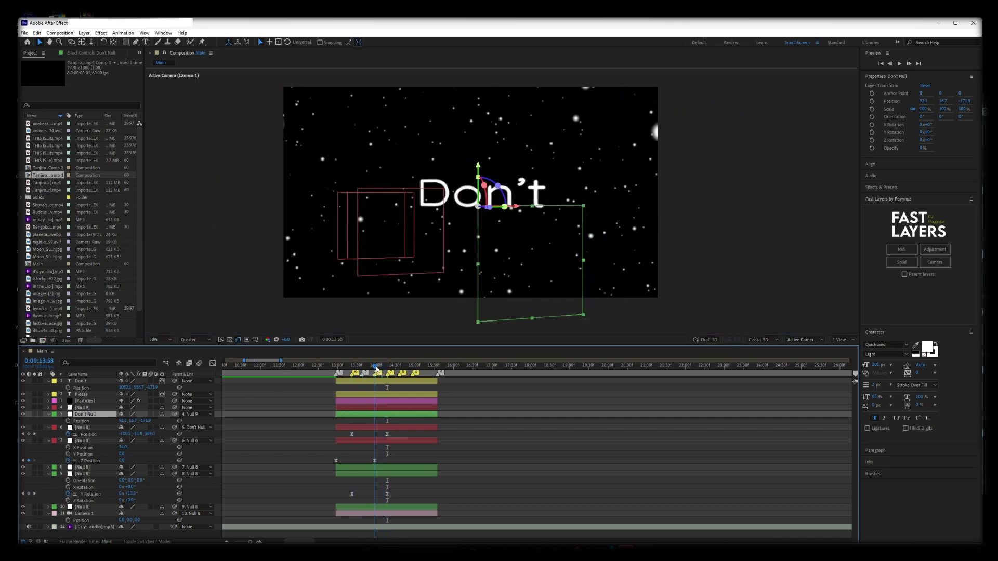
click(80, 381)
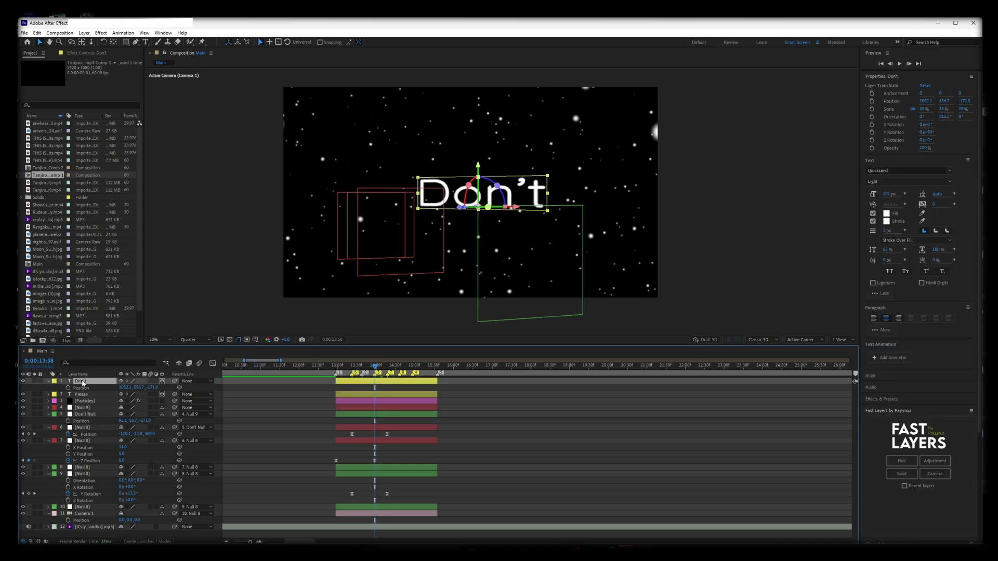
key(ctrl+d)
right_click(81, 382)
click(107, 359)
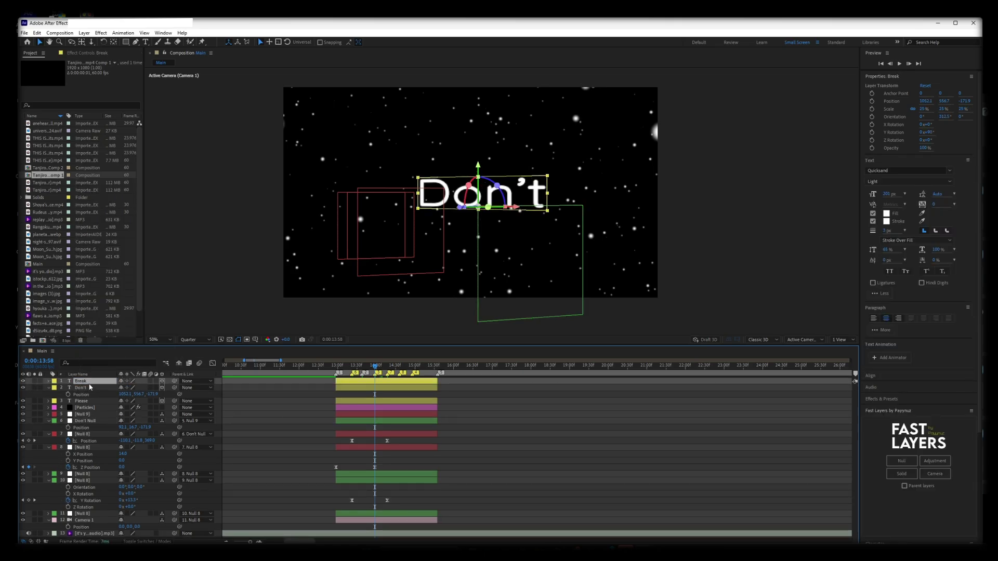
Step: Create two more copies of the text layer and rename them My and Heart
key(ctrl+d)
right_click(88, 383)
click(113, 363)
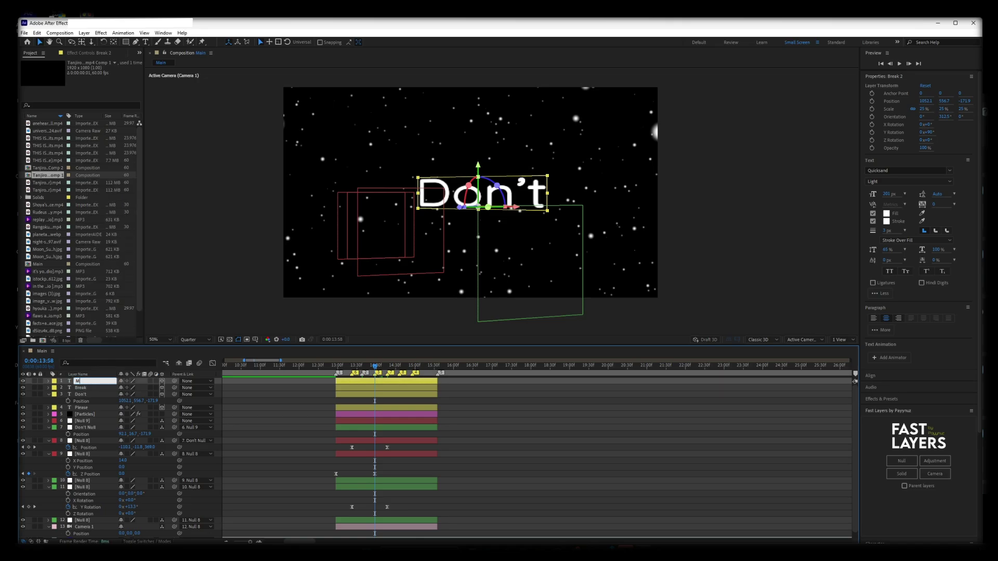
key(ctrl+d)
right_click(83, 383)
click(99, 360)
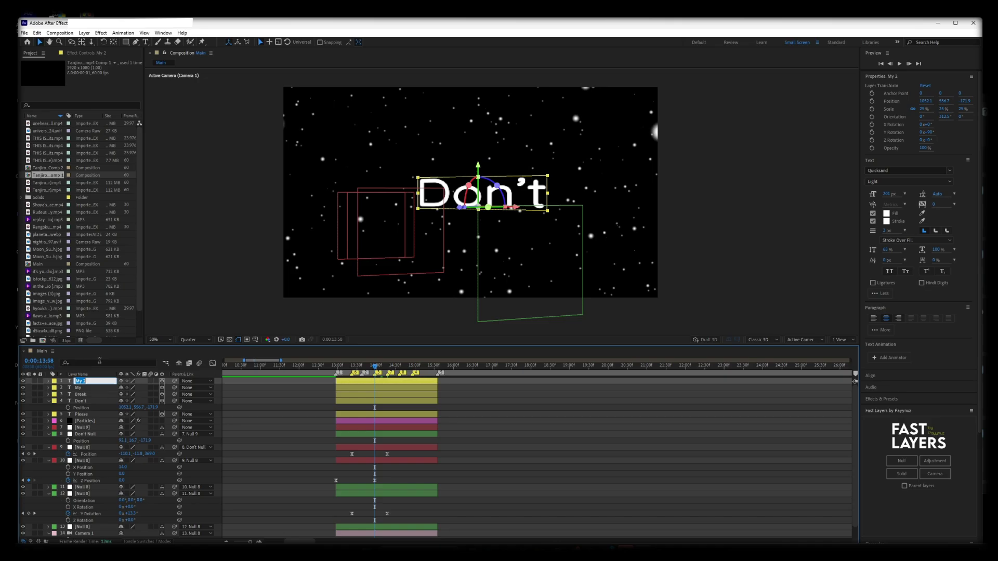
text(Heart)
key(Return)
Step: Select the Break, My and Heart layers and use their Position to stack the words below Don't
shift+click(80, 395)
key(p)
click(58, 389)
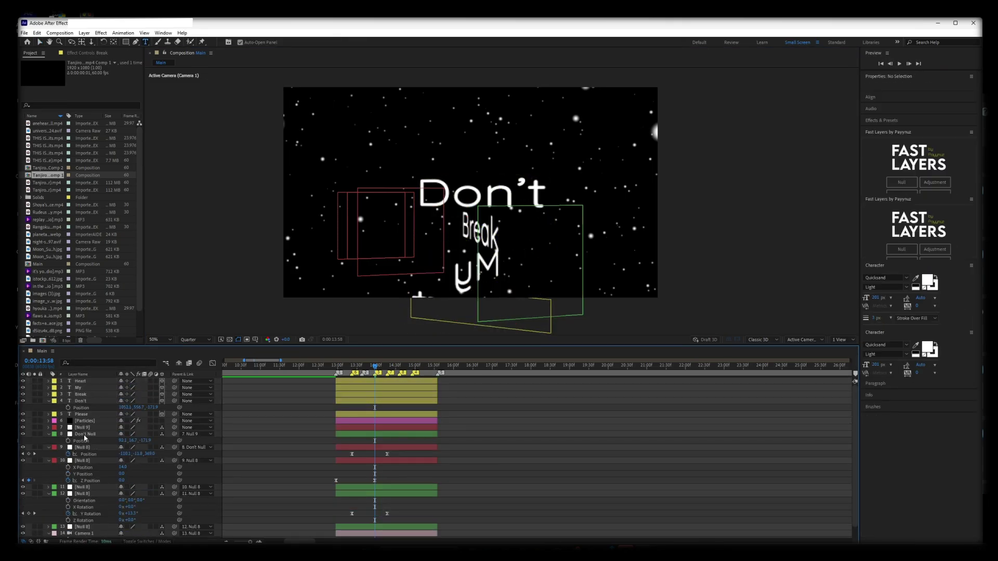
Step: Add a Y Rotation keyframe to Don't Null and move it earlier than 0:00:13:58
key(r)
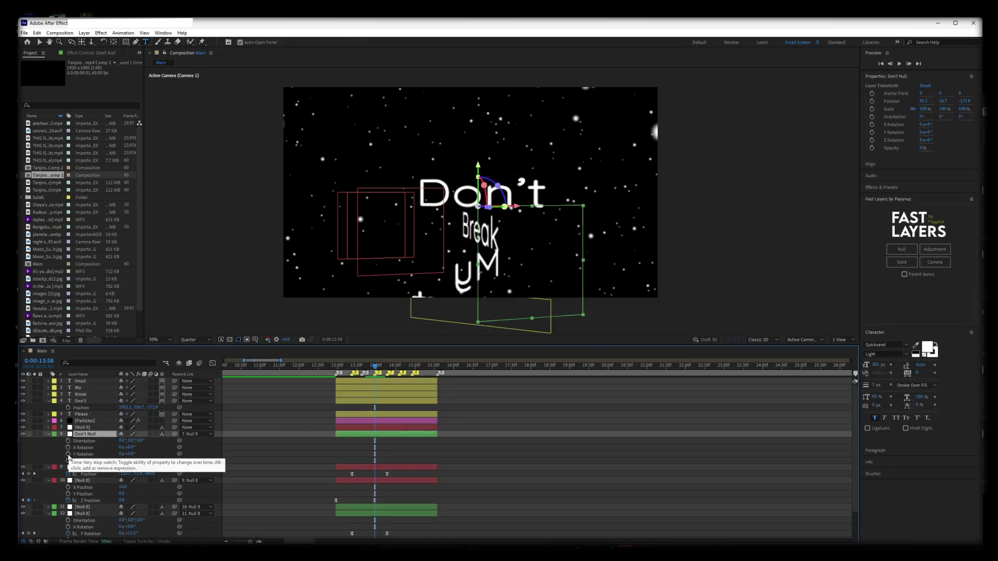
click(68, 455)
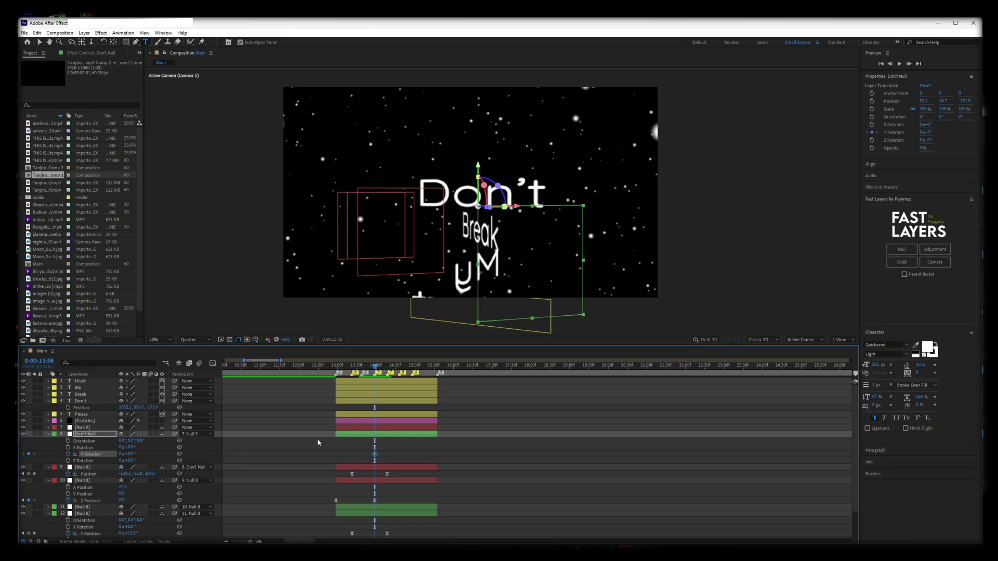
click(376, 458)
drag(375, 454, 363, 457)
Step: Set Don't Null's Y Rotation to about 194° at 0:00:14:56 and ease both rotation keyframes
scroll(381, 450, up, 2)
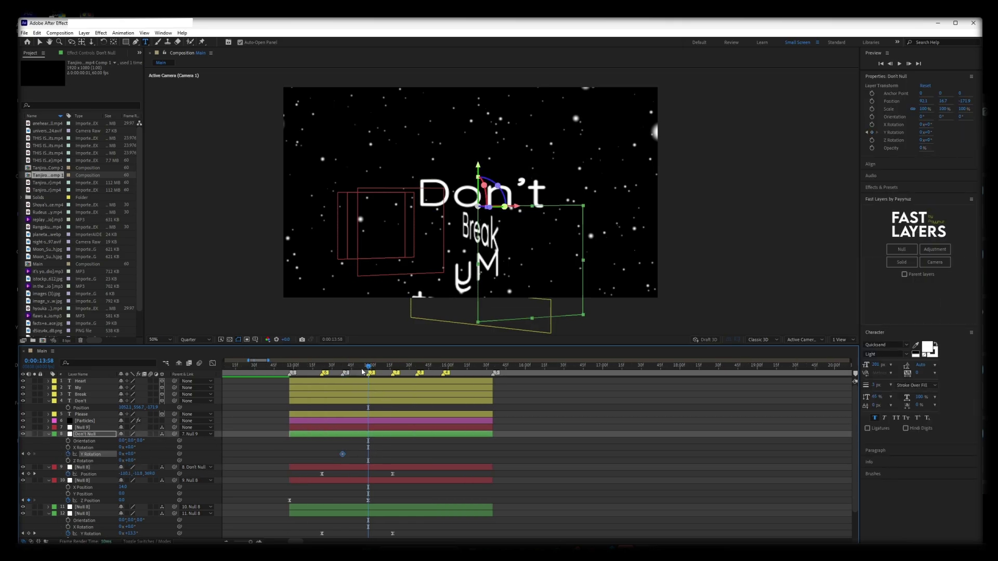
drag(362, 371, 443, 368)
drag(128, 454, 196, 445)
drag(456, 456, 302, 454)
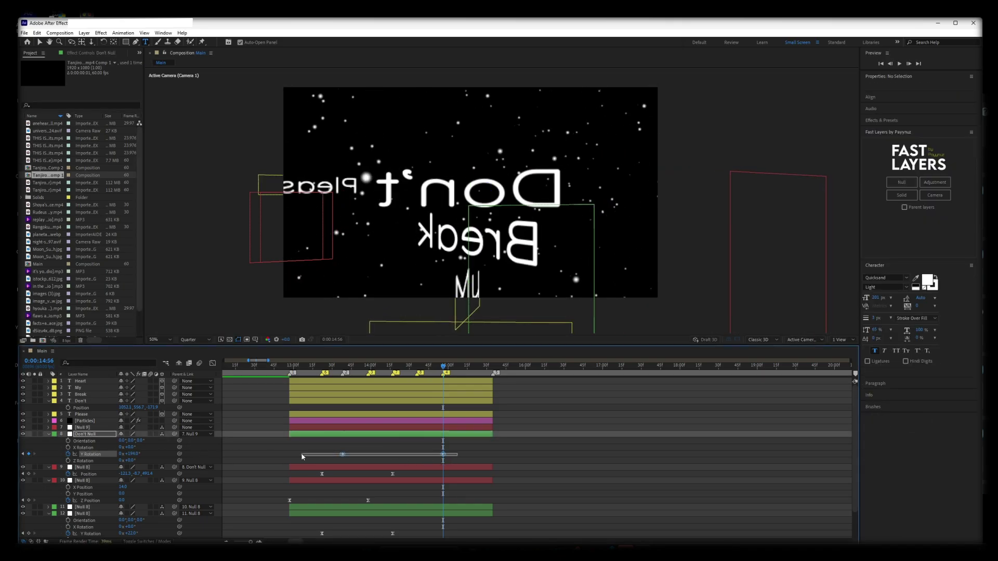
click(427, 457)
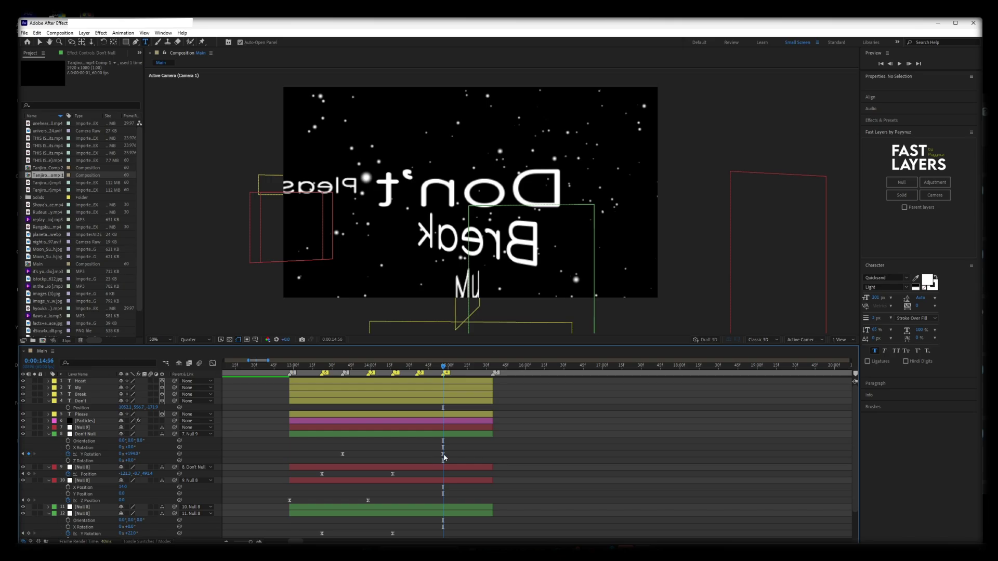
Step: Spread Don't Null's Y Rotation keyframes, starting at 0:00:13:31 and ending beyond 0:00:14:56, and preview the turn
drag(443, 455, 471, 454)
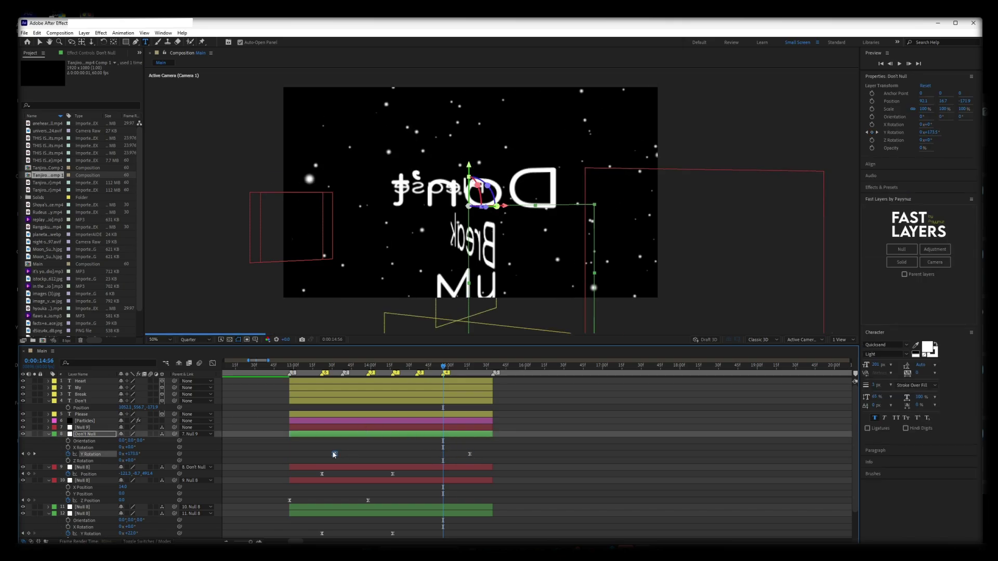
drag(335, 455, 333, 454)
drag(339, 370, 447, 392)
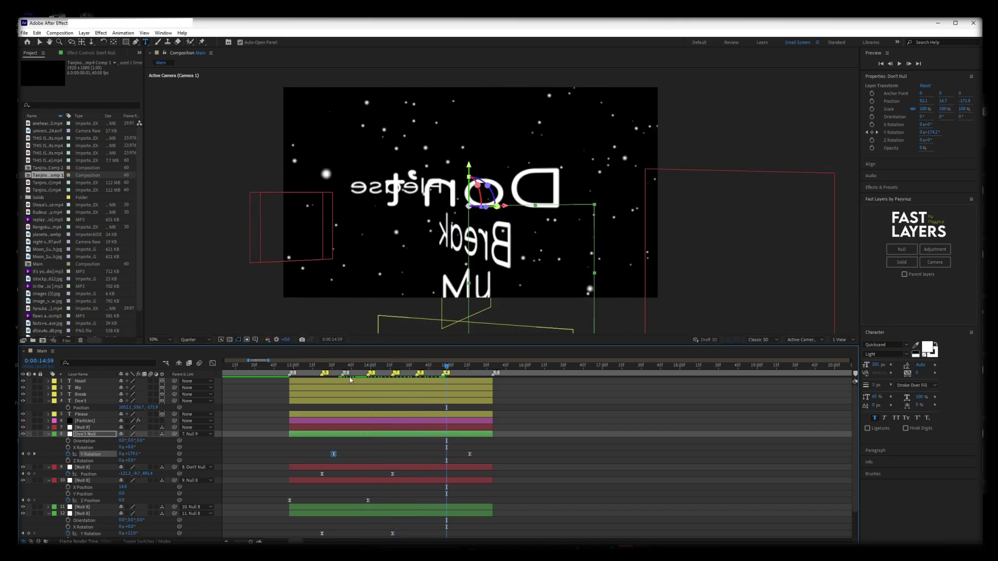
Step: Duplicate the red Null 9, parent the copy to the original and place it as Don't Null's parent
click(333, 367)
click(334, 429)
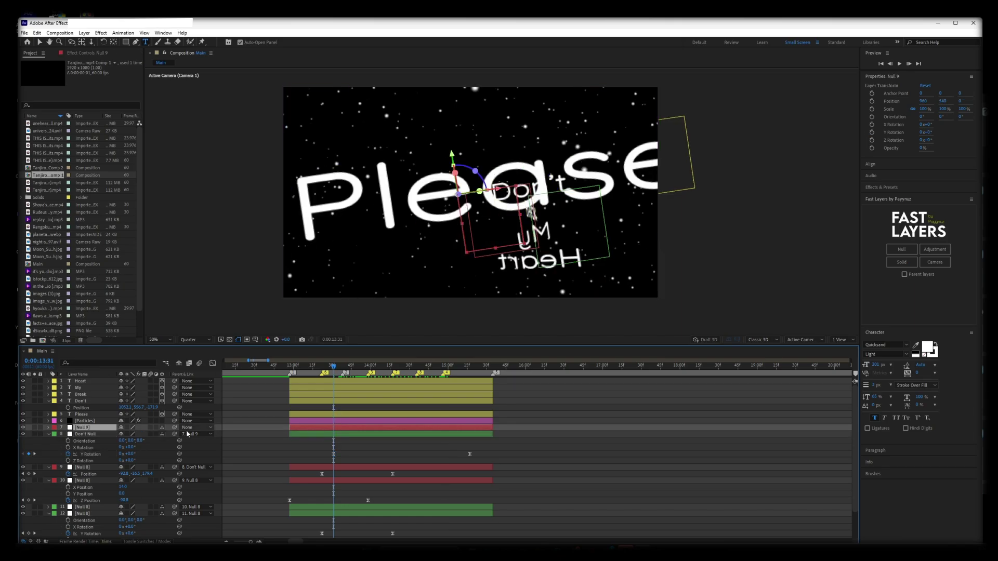
key(ctrl+d)
drag(112, 428, 112, 428)
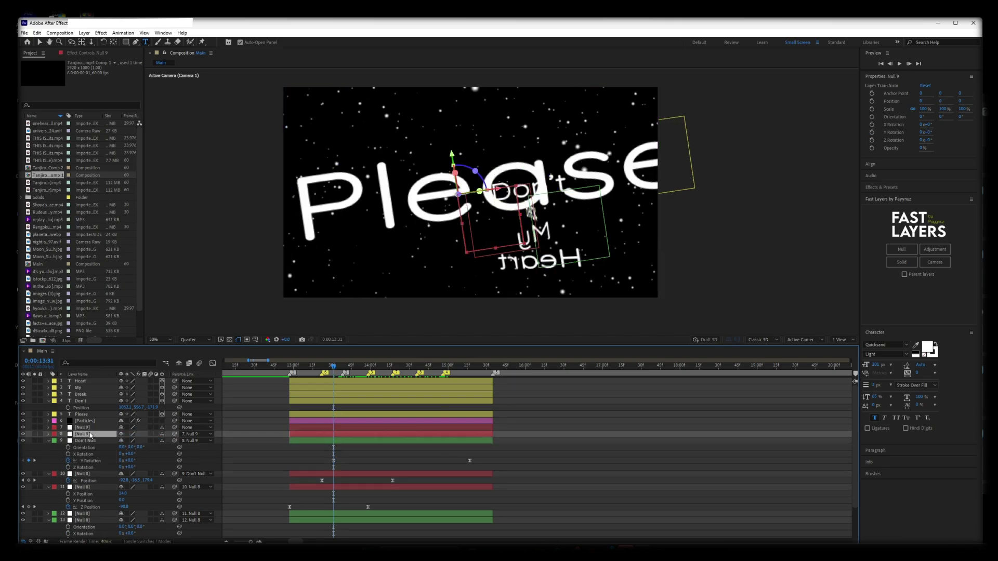
Step: Keyframe the duplicated red null's Position, preview the move and shift the keyframe to just after 0:00:13:31
key(p)
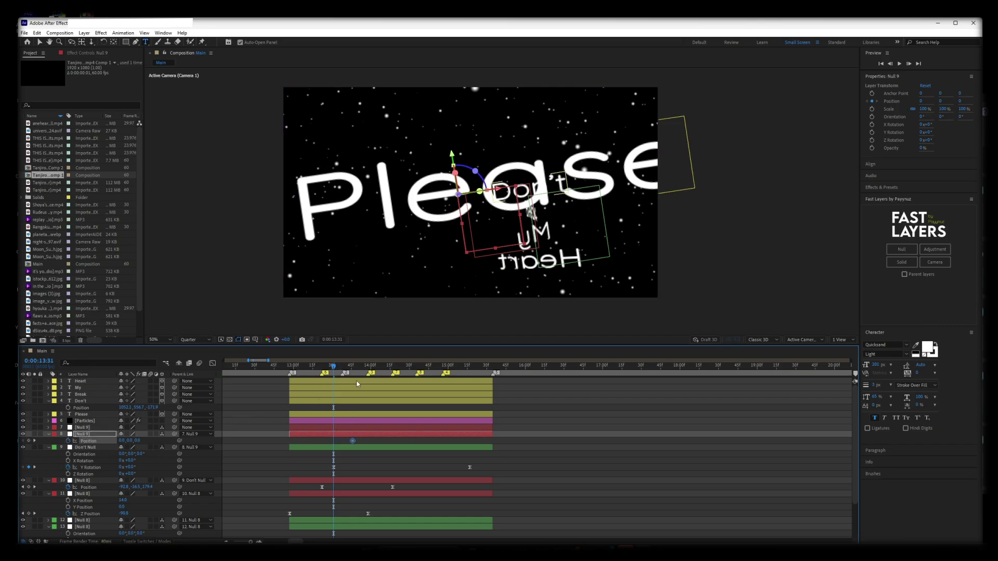
key(space)
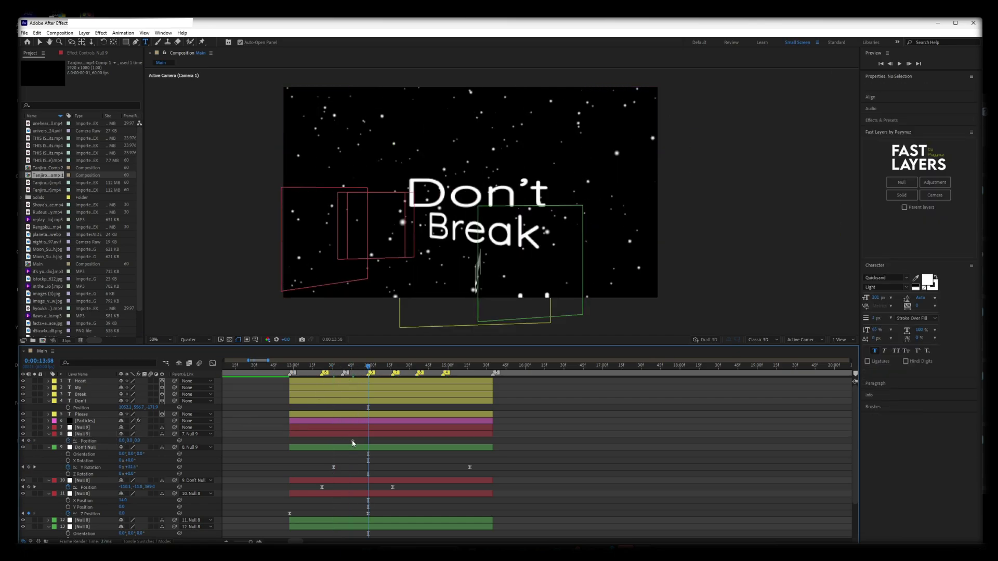
click(353, 441)
Step: Increase the duplicated null's Y Position at 0:00:15:09 so the camera moves down to the word Heart
drag(372, 370, 394, 369)
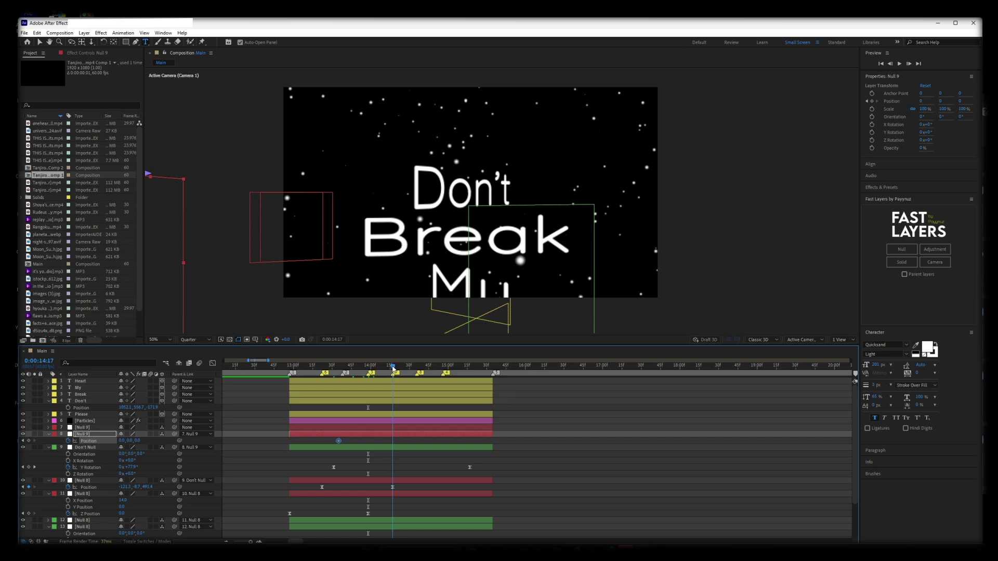
drag(393, 369, 460, 366)
click(530, 425)
drag(129, 441, 184, 427)
Step: Lower the Heart and My texts along the Y axis to widen the spacing between the stacked words
click(82, 388)
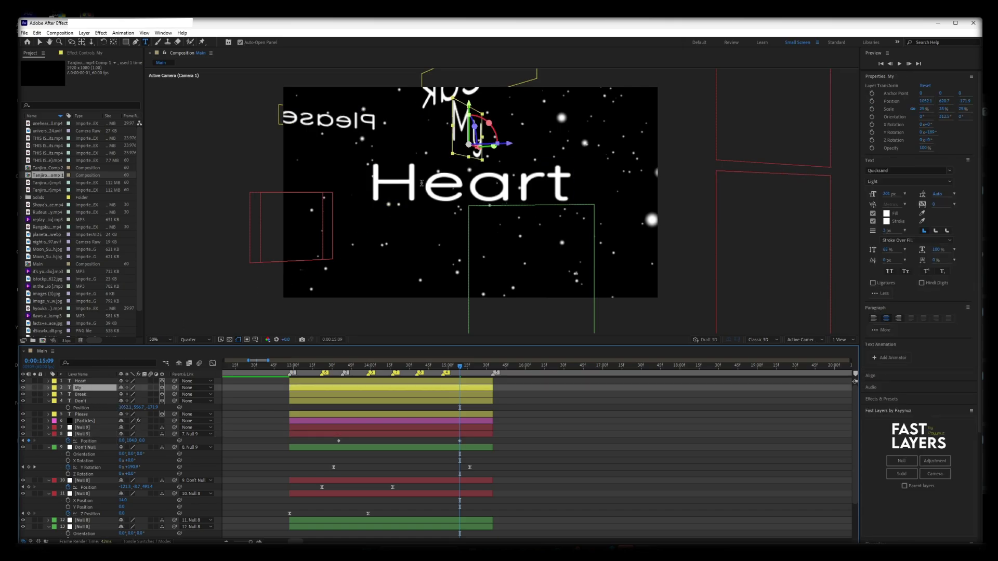
click(80, 382)
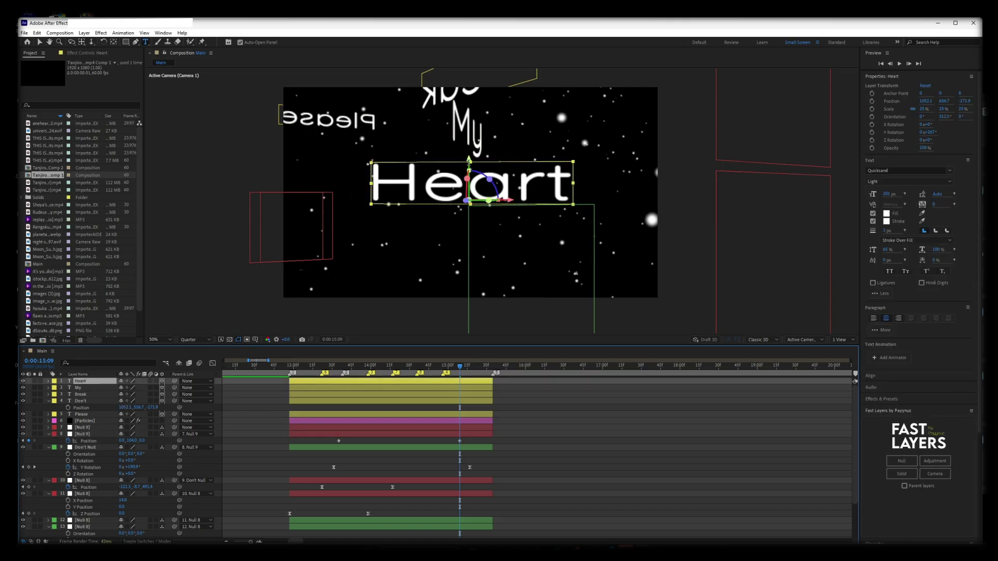
key(v)
drag(468, 159, 470, 182)
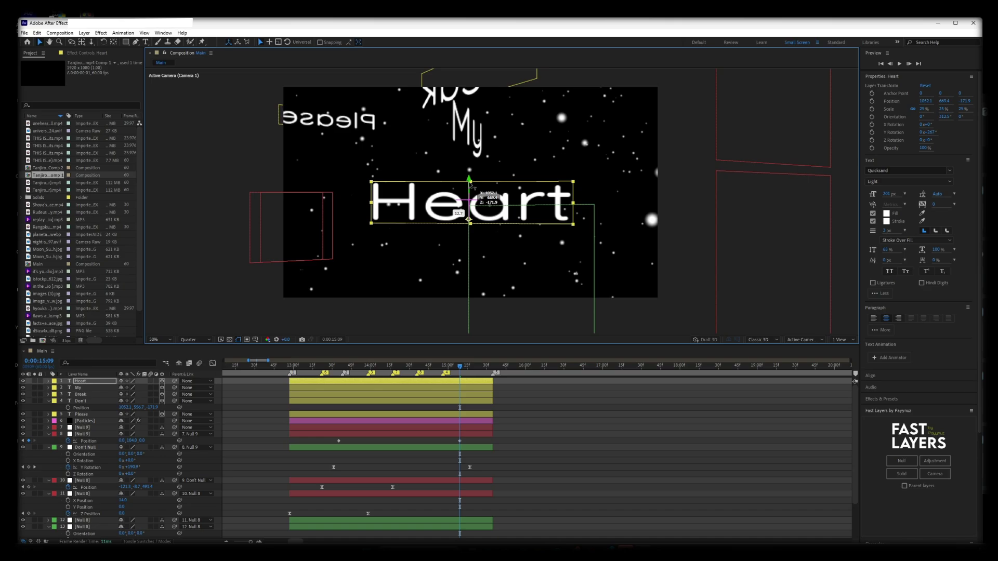
click(465, 127)
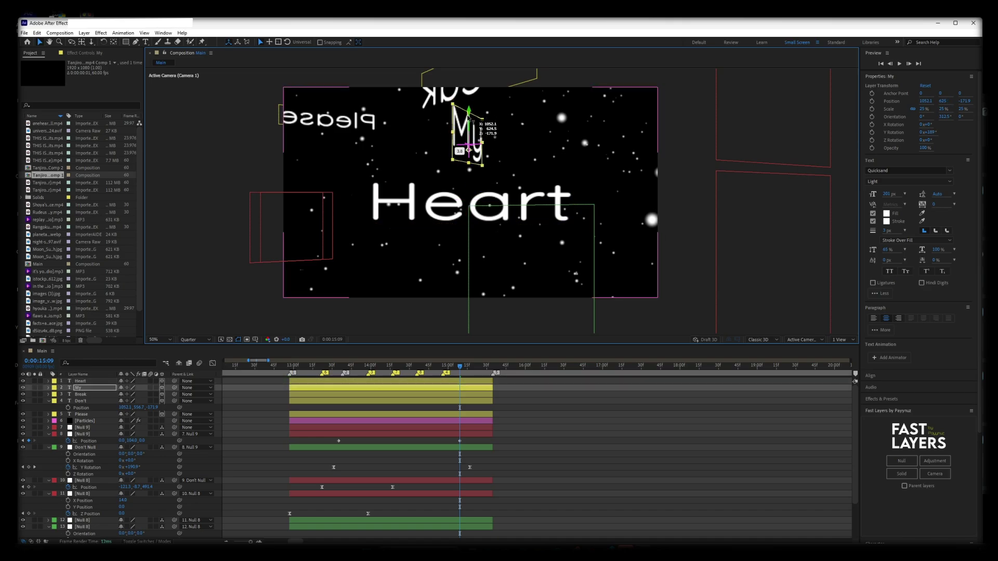
drag(471, 120, 471, 129)
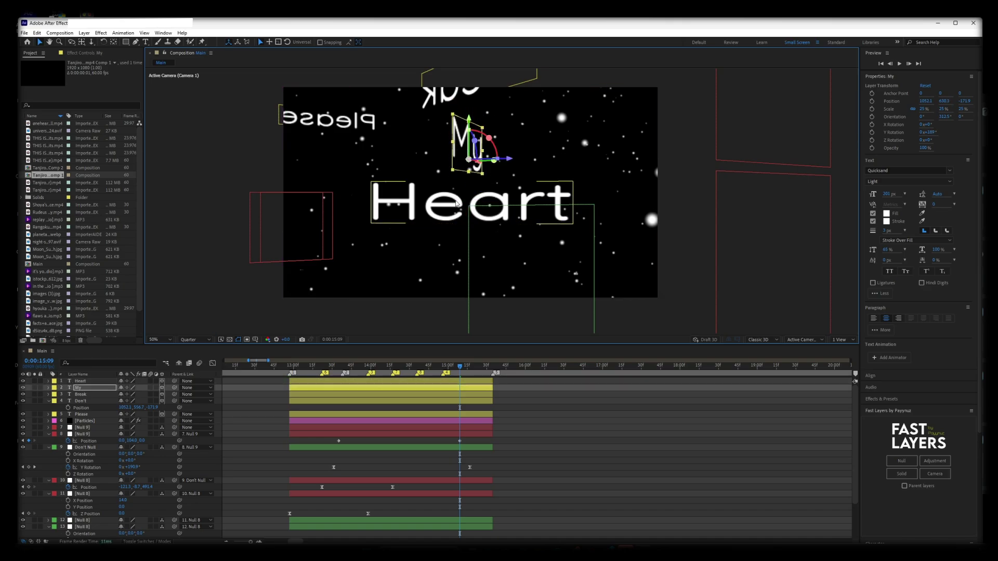
click(464, 201)
drag(464, 202, 464, 226)
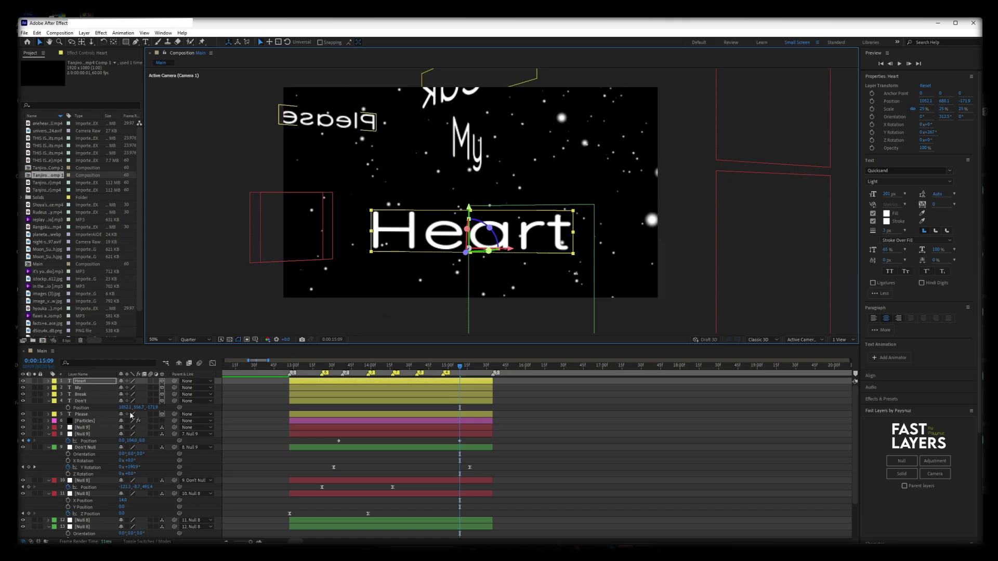
drag(136, 408, 149, 407)
key(ctrl+z)
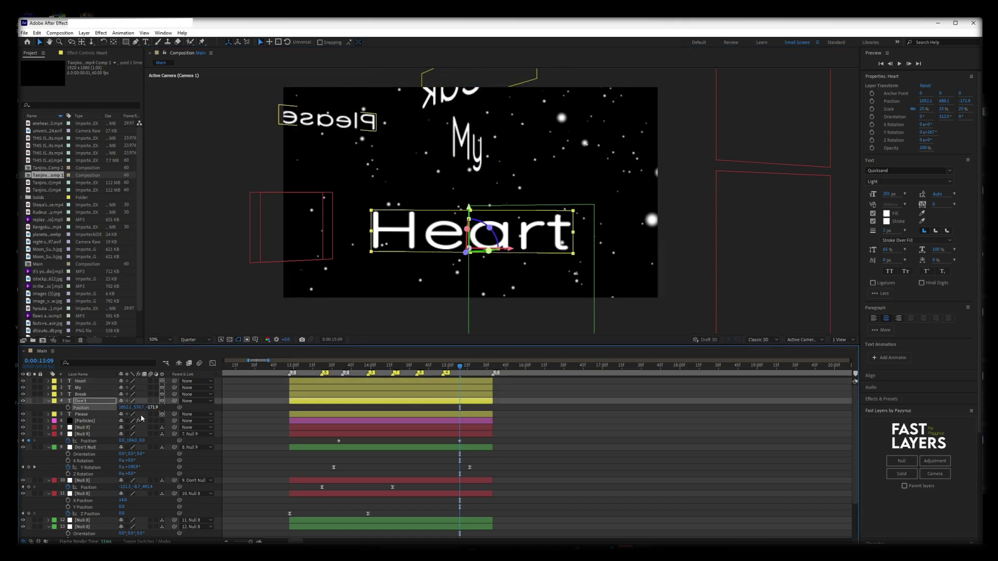
drag(130, 467, 148, 435)
key(ctrl+z)
Step: Raise the duplicated null's Y Position further at 0:00:15:09 to recentre Heart, and nudge My lower
click(158, 466)
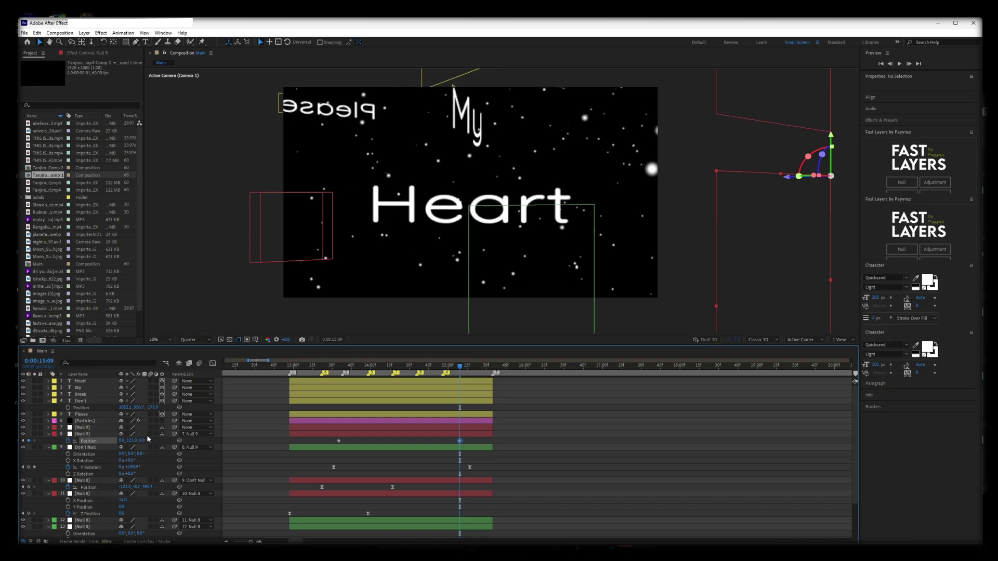
click(471, 94)
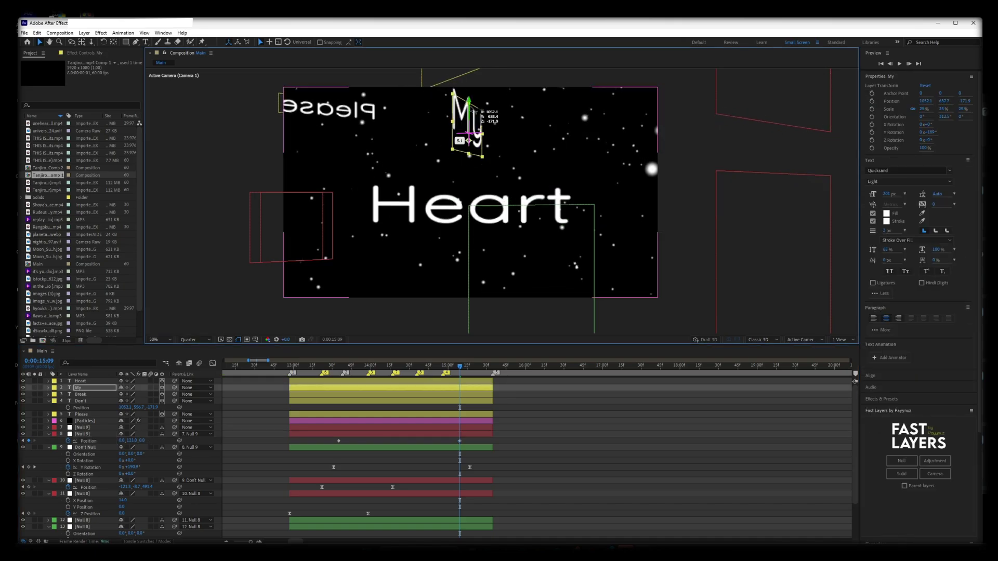
Step: Ease both Position keyframes of the duplicated null and replay the camera move from before the first word
drag(327, 439, 491, 446)
drag(341, 369, 286, 372)
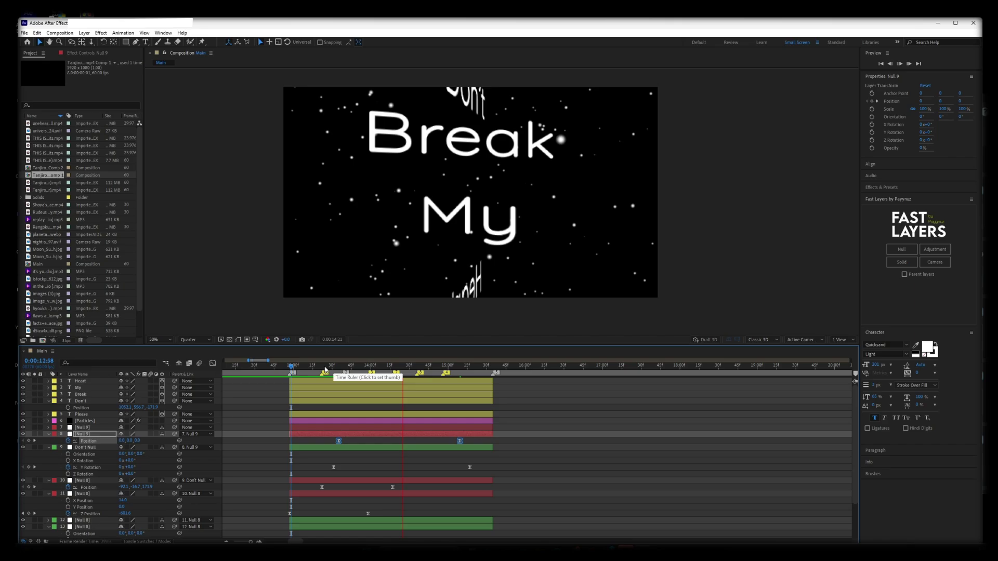
click(288, 370)
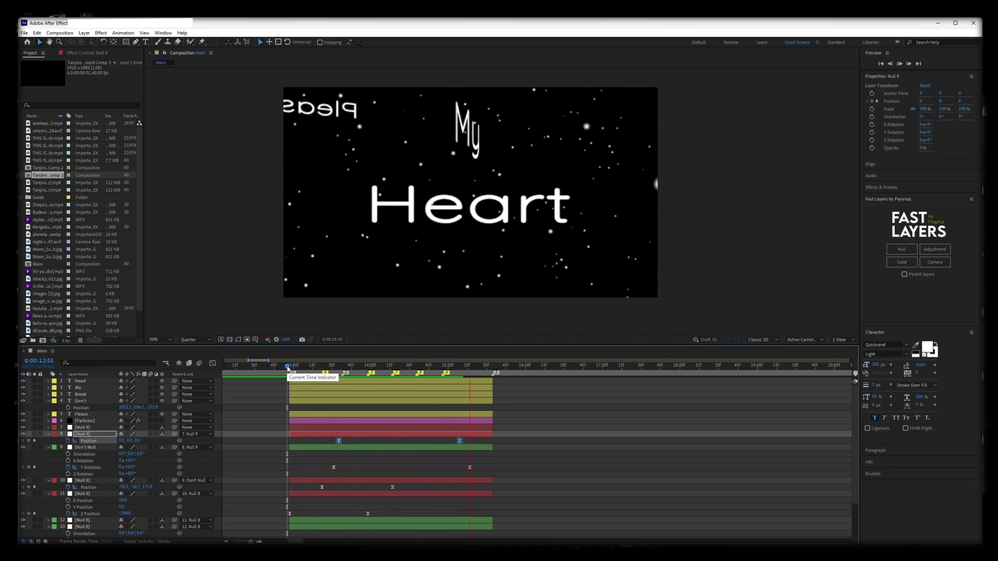
Step: Move Don't Null's first Y Rotation keyframe slightly later, to just before 0:00:13:41, and replay the animation
drag(334, 468, 343, 467)
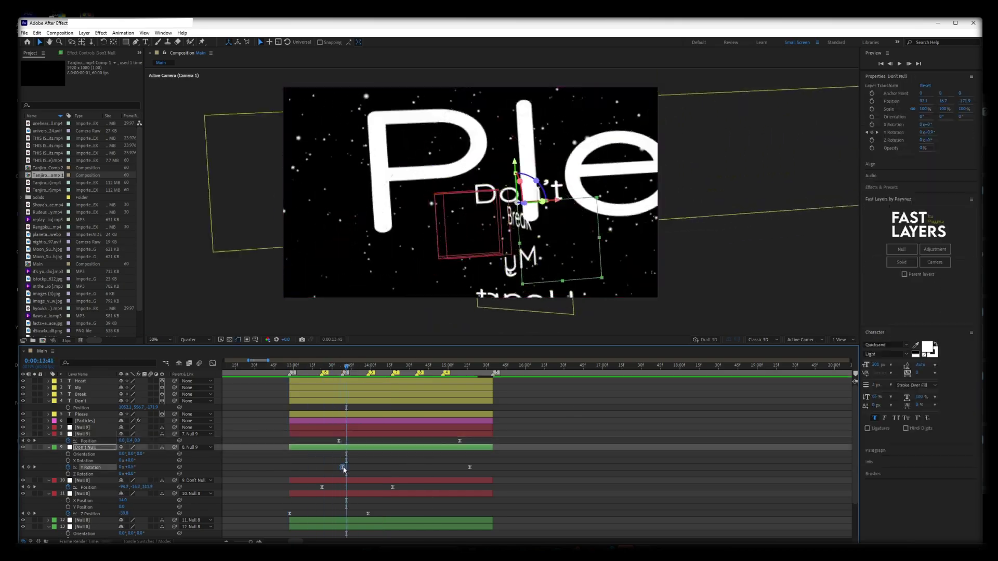
click(310, 366)
key(space)
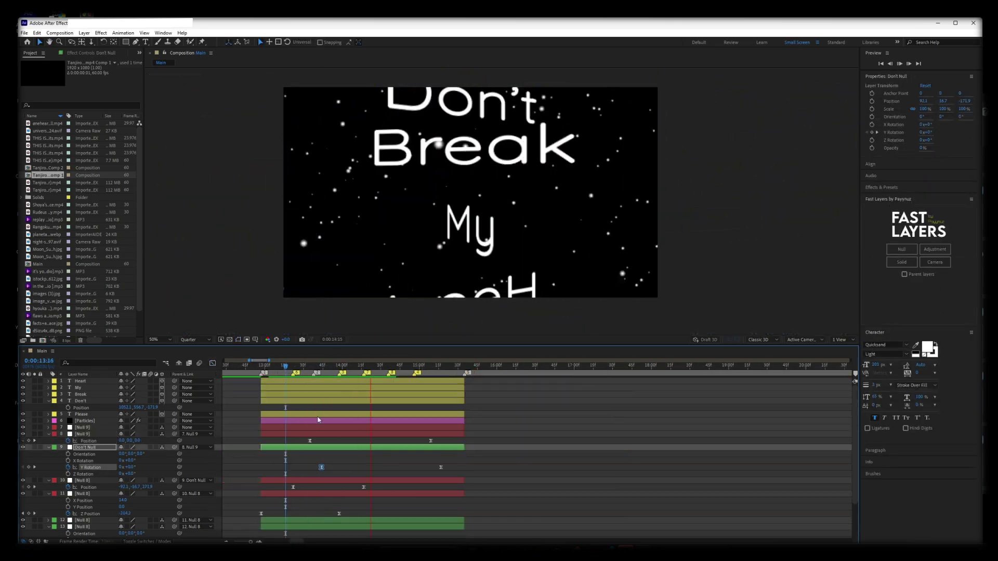
Step: Move Null 9's first Position keyframe later and replay the camera move from before the first word
drag(227, 367, 242, 378)
drag(242, 378, 261, 377)
key(space)
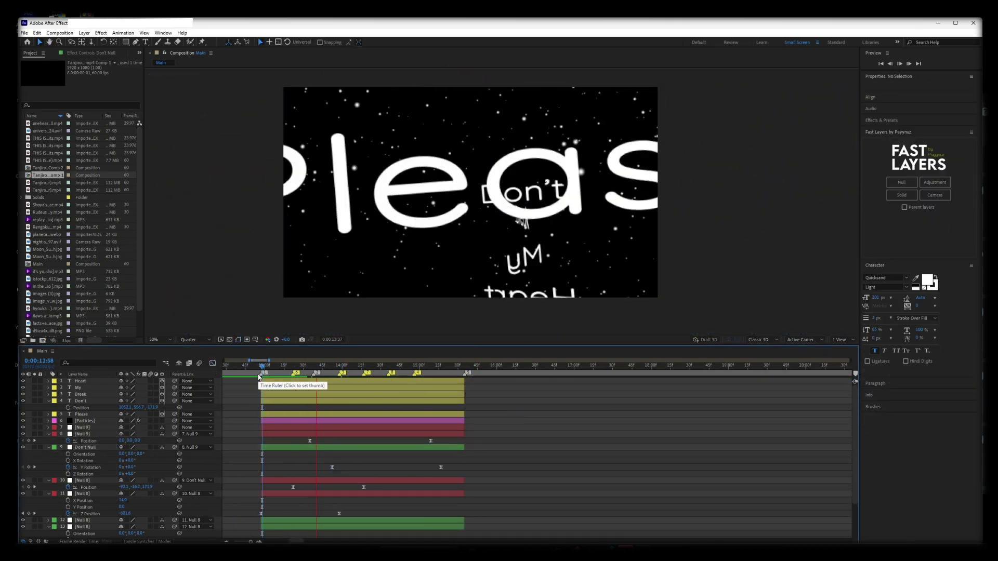
drag(309, 440, 324, 441)
click(244, 370)
key(space)
click(253, 370)
key(space)
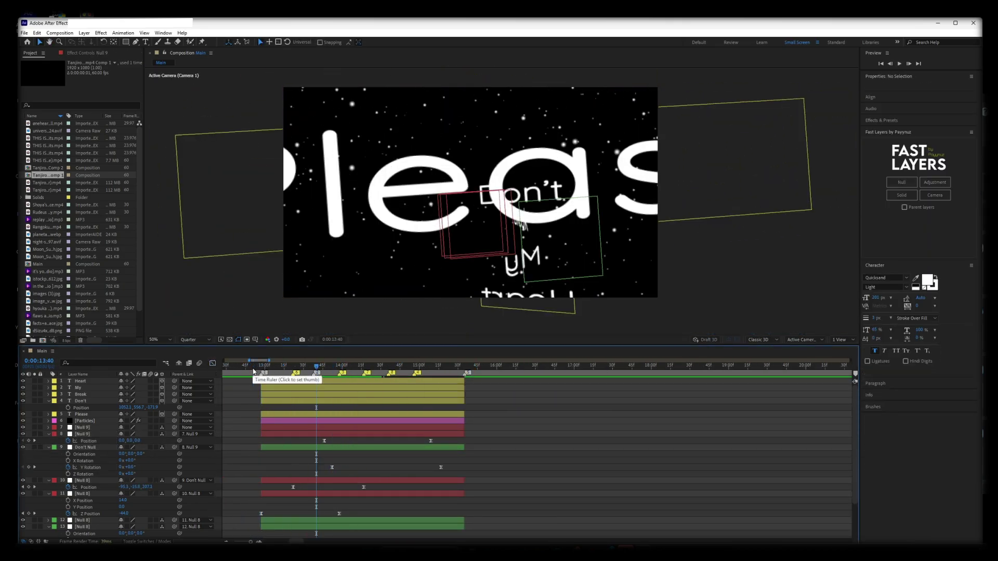
Step: Flip the My text vertically and raise it slightly along the Y axis below Break
click(483, 224)
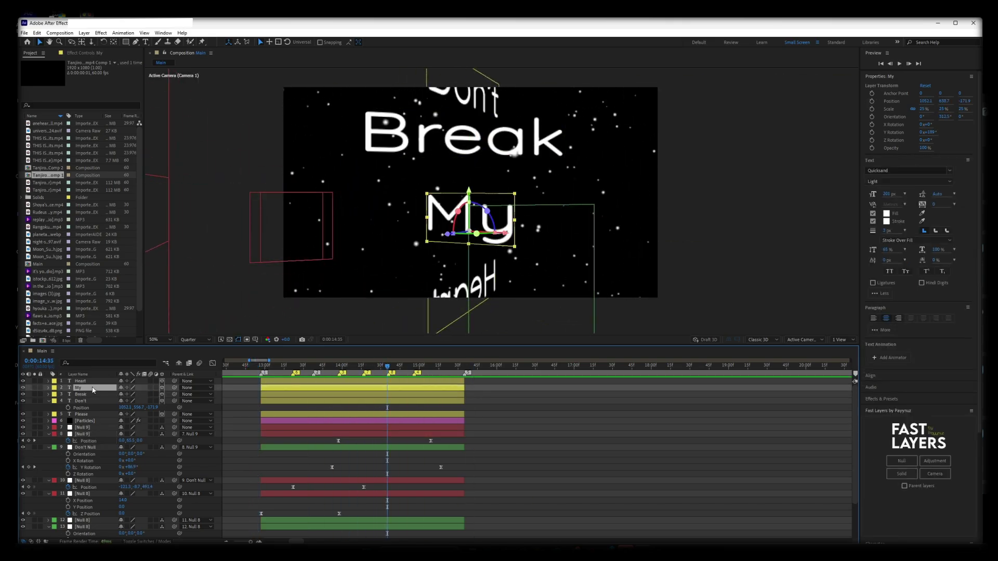
right_click(97, 388)
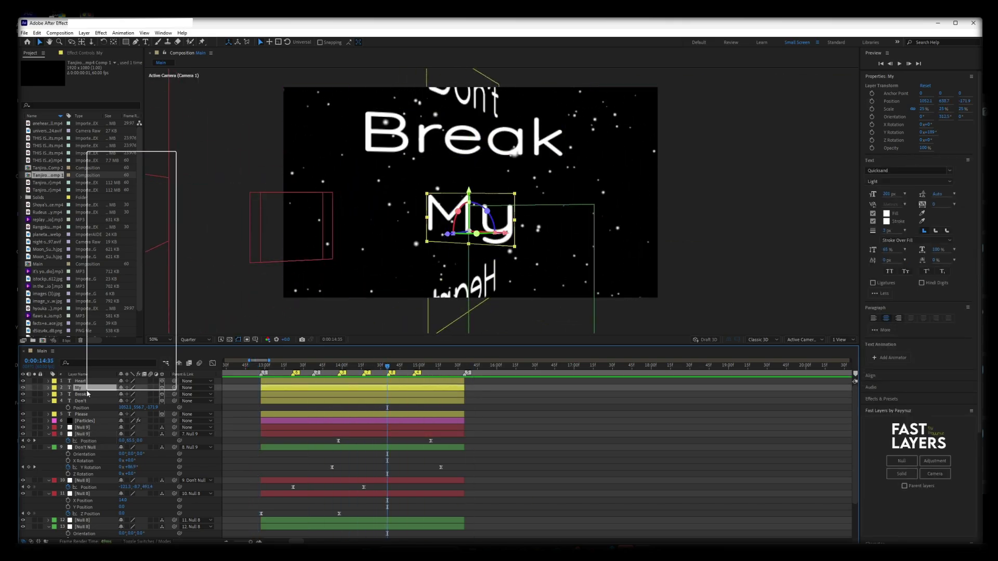
mouse_move(140, 191)
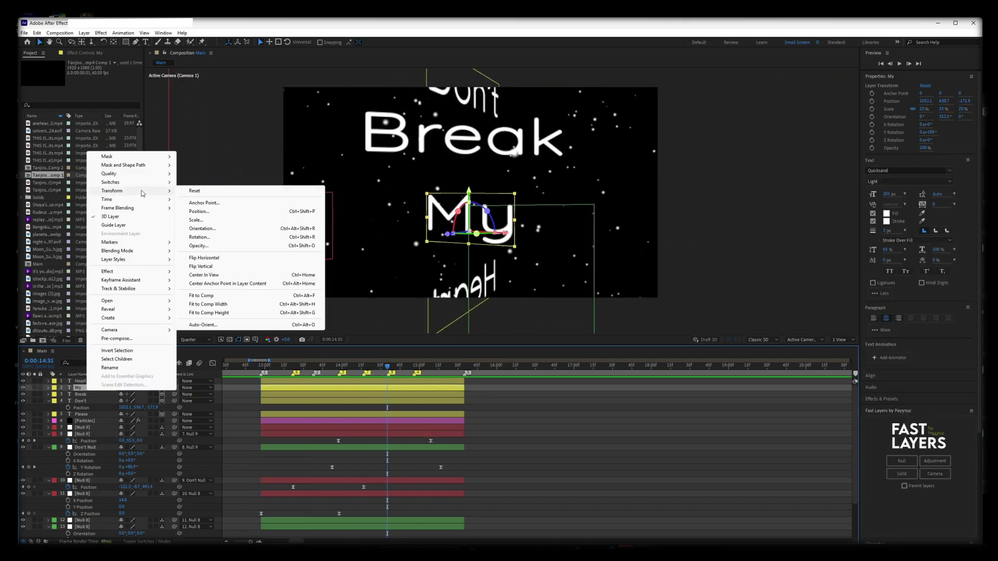
click(200, 266)
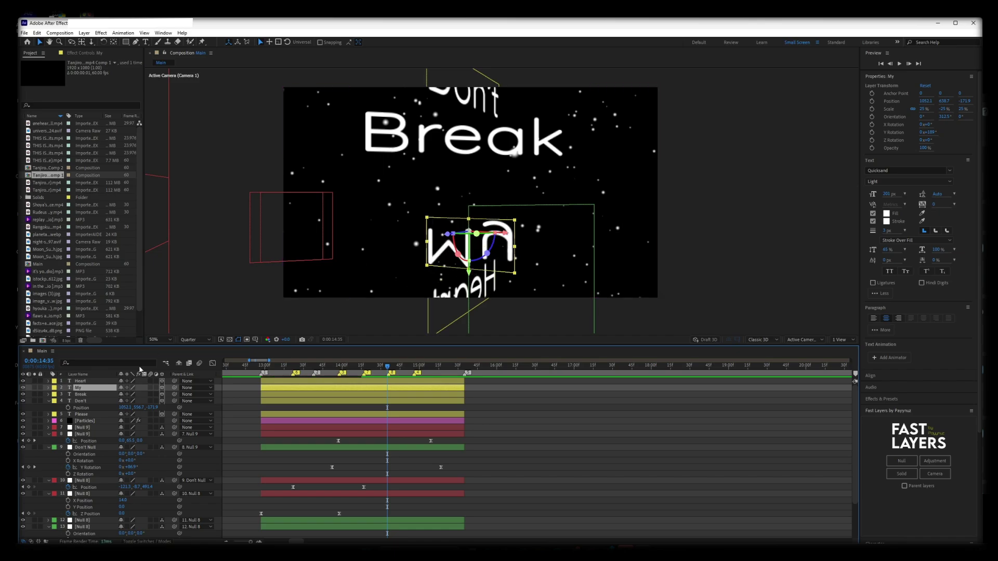
drag(467, 274, 468, 258)
Step: Flip the Heart text vertically, raise it slightly along the Y axis, and save the project
right_click(88, 382)
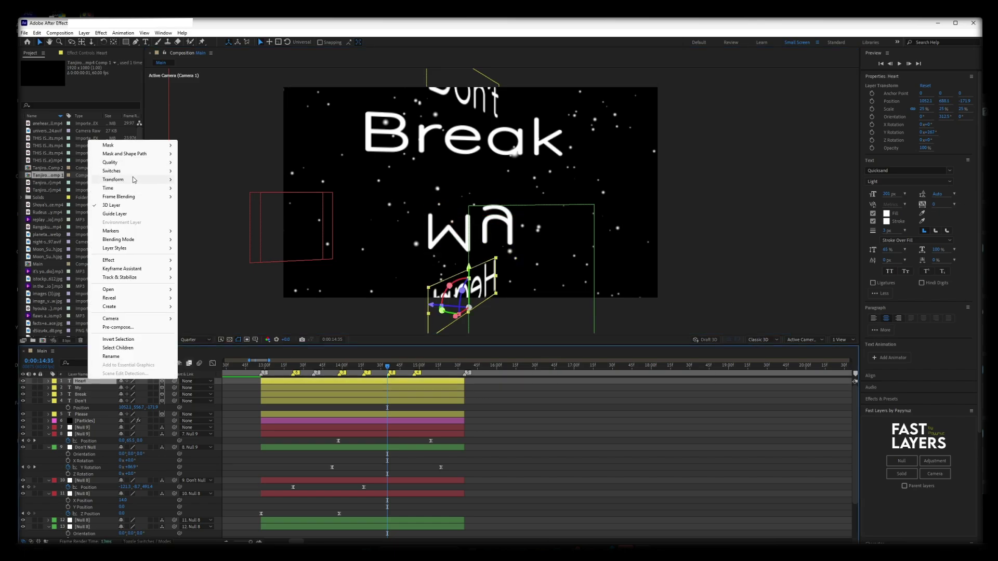
mouse_move(133, 179)
click(204, 255)
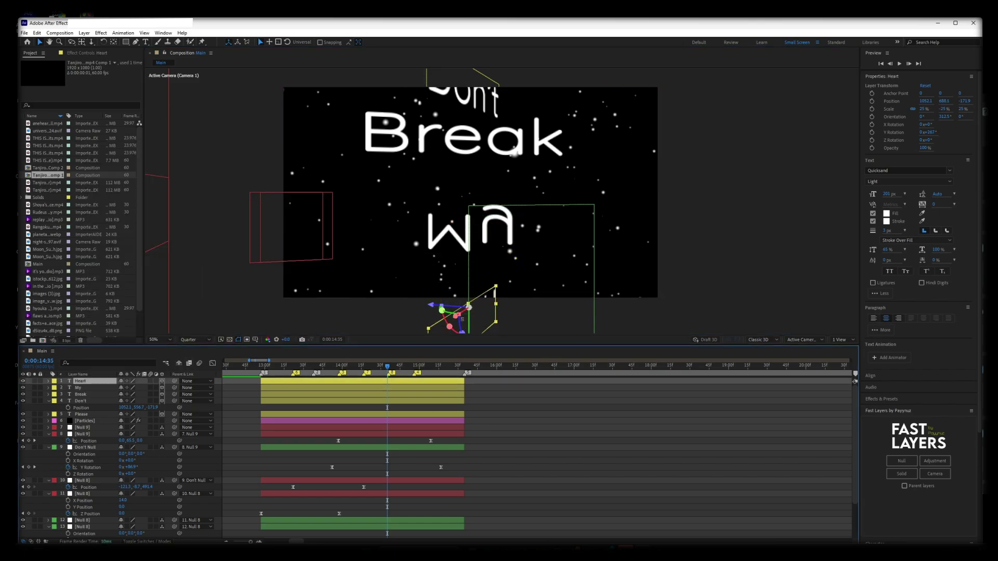
drag(467, 326, 469, 310)
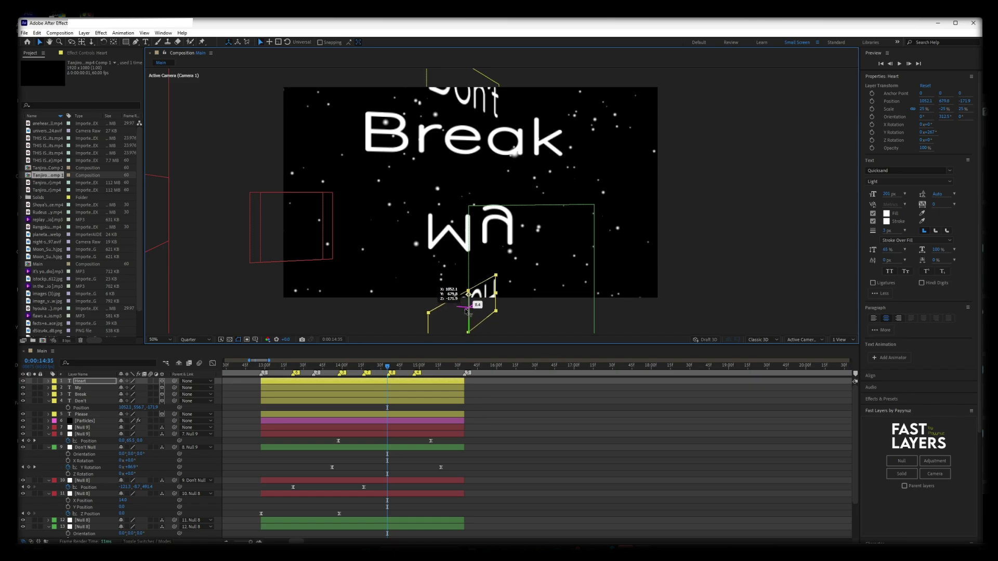
key(ctrl+s)
Step: Keyframe Z Rotation on the green Null 8 with the Y Rotation keyframes, reaching -180° at 0:00:14:56
drag(386, 374, 428, 361)
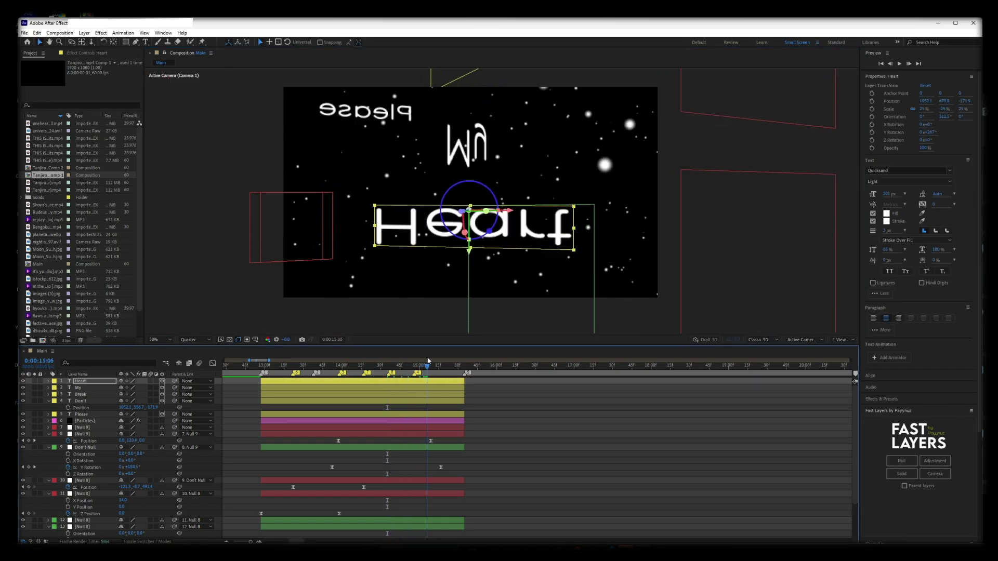
scroll(355, 429, down, 1)
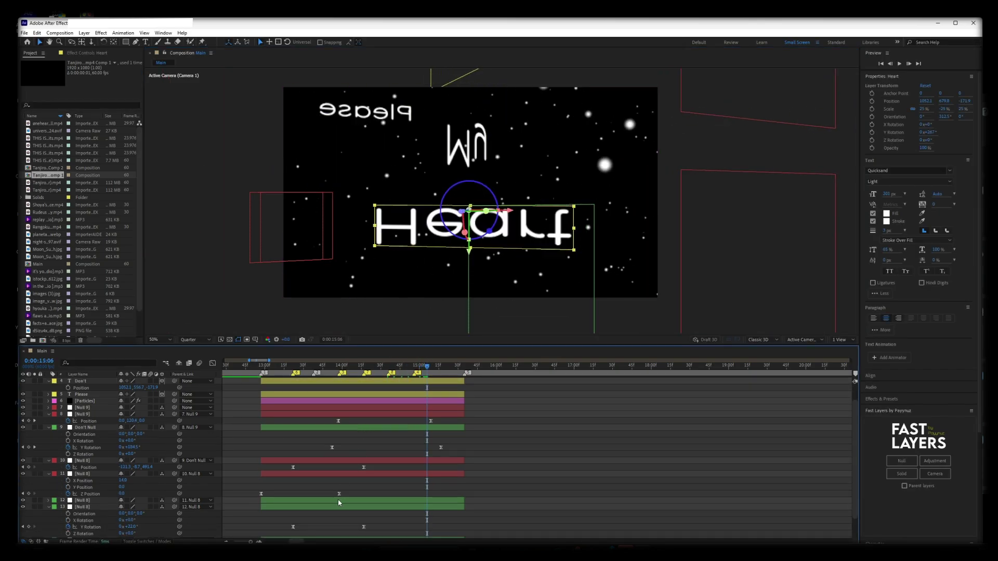
scroll(338, 503, down, 1)
click(49, 487)
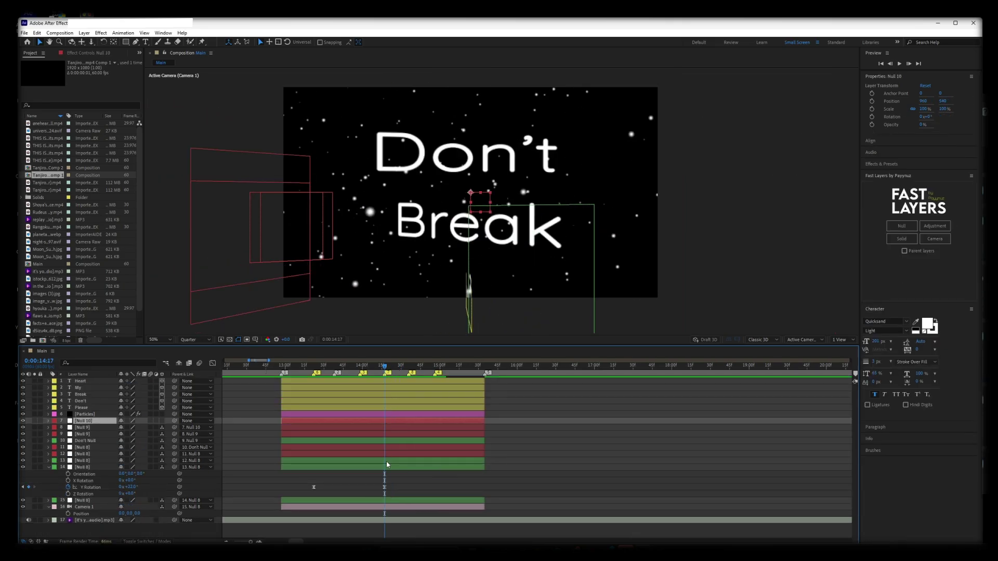
click(386, 465)
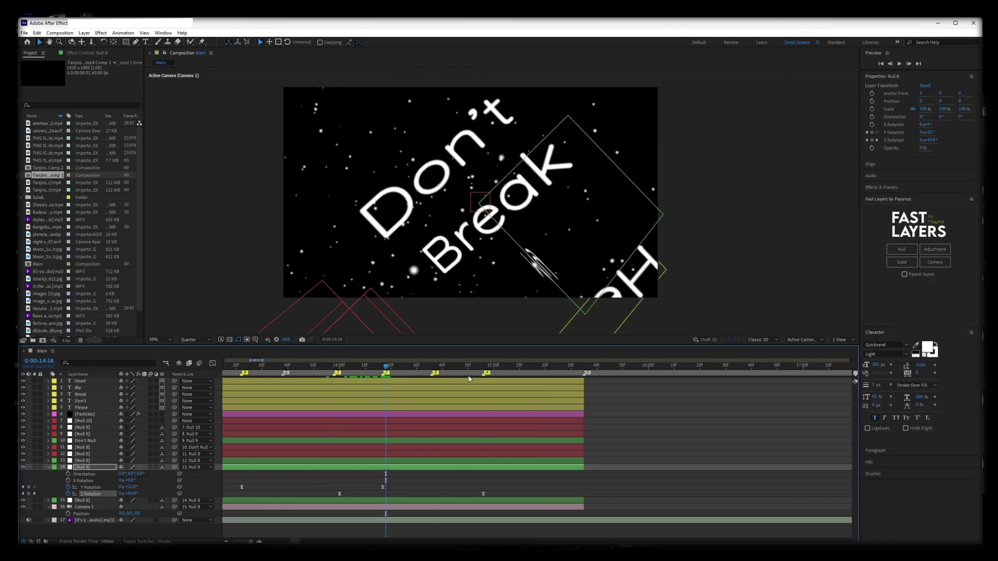
click(484, 370)
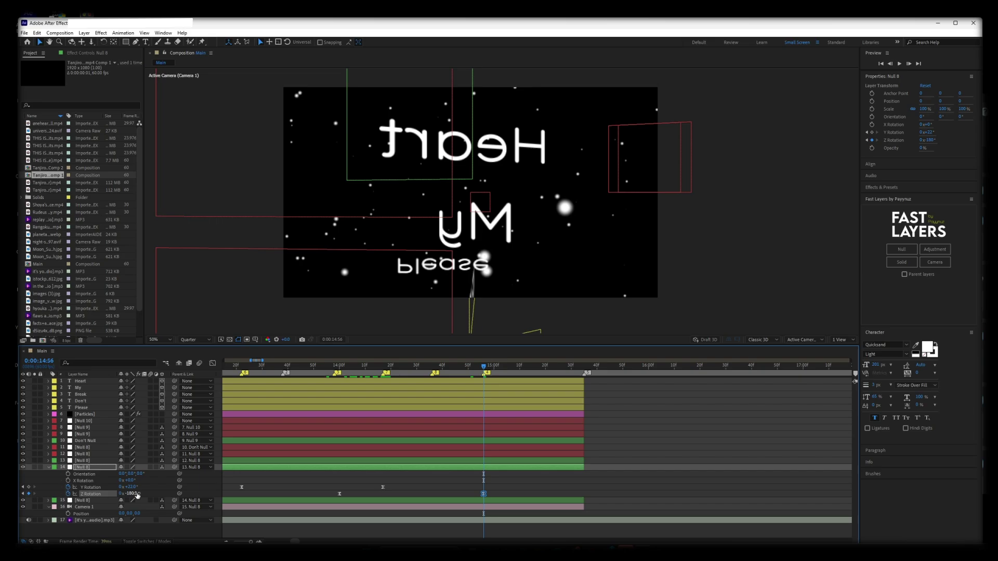
click(742, 494)
drag(484, 370, 508, 380)
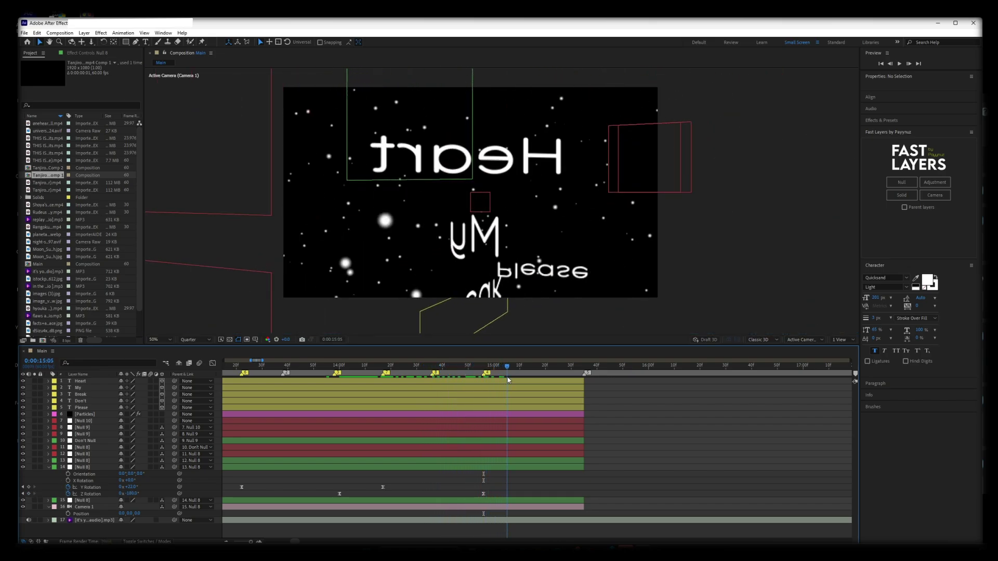
Step: Flip the My and Heart texts horizontally so both words are no longer mirrored
right_click(78, 388)
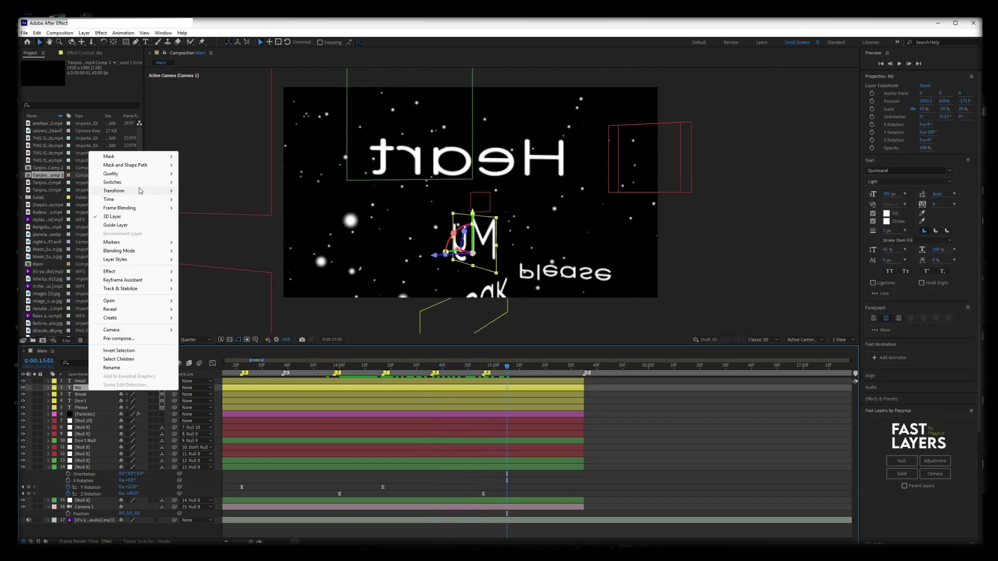
click(223, 259)
click(83, 383)
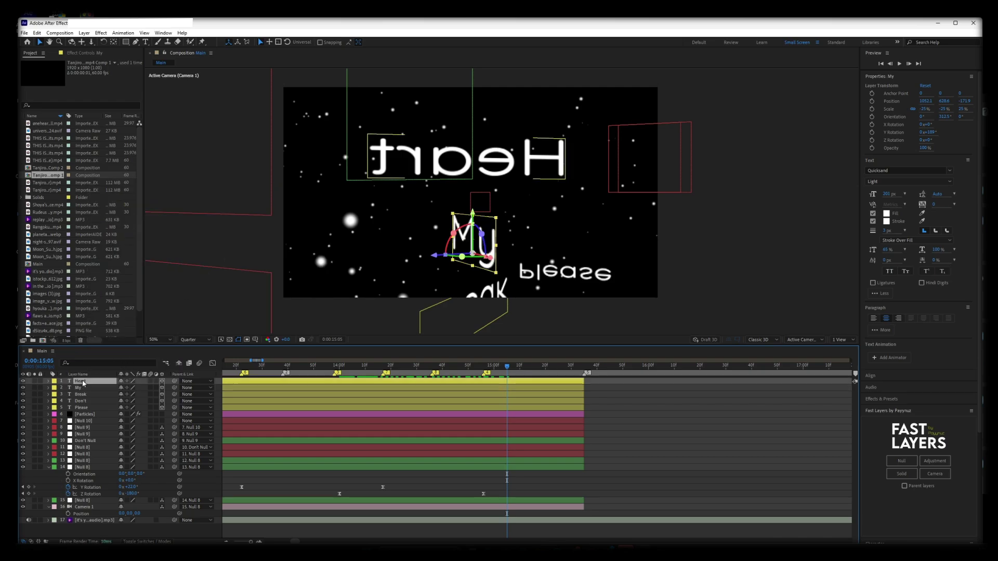
right_click(83, 383)
mouse_move(111, 185)
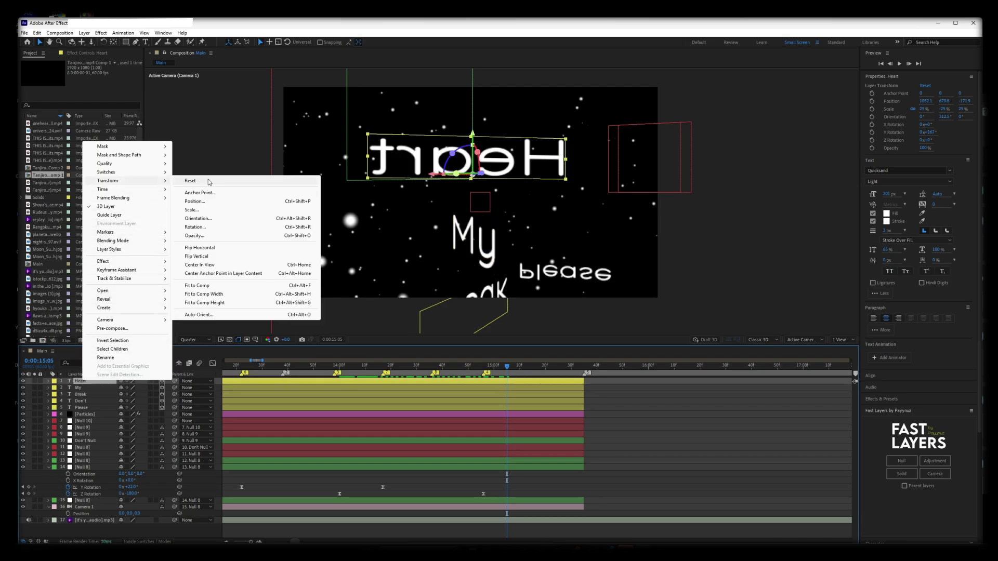
click(224, 258)
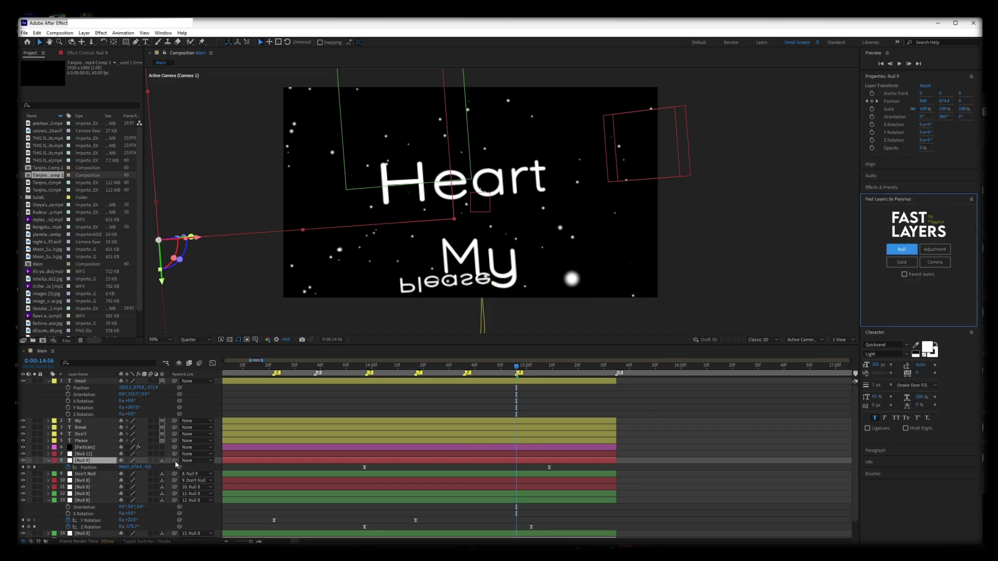
Step: Make Null 11 a 3D layer, parent Null 9 to it, and keyframe its Position at 0:00:14:56
click(162, 454)
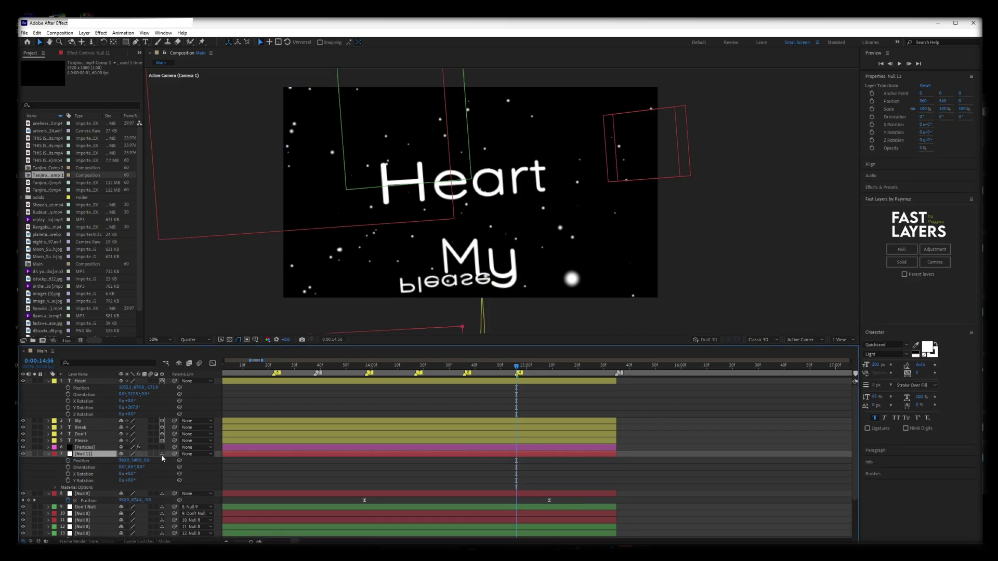
drag(175, 494, 67, 463)
Step: At 0:00:15:34 set Null 11's X Position to about 1258 and Z to about 406, and ease both keyframes
click(614, 367)
click(679, 423)
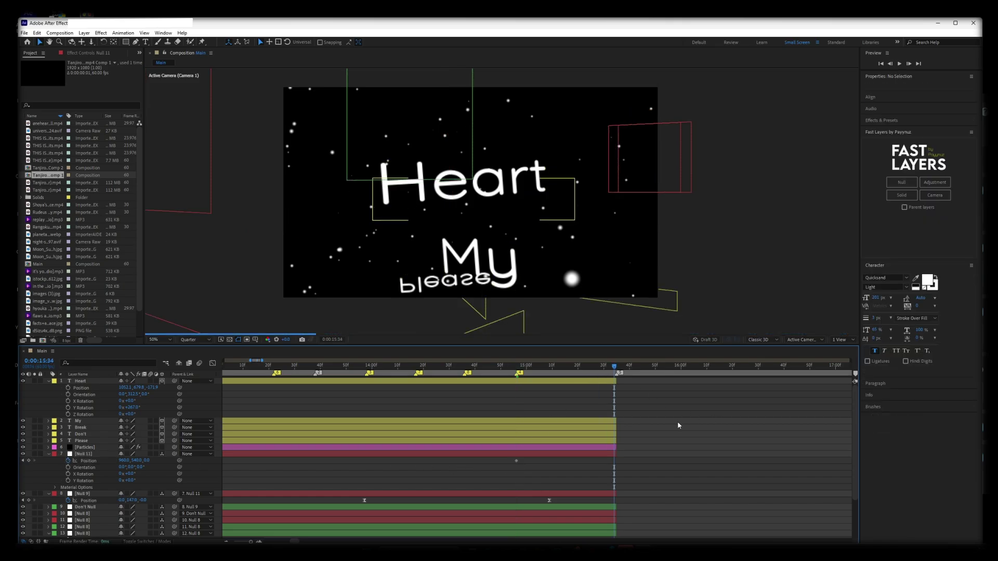
mouse_move(145, 460)
mouse_down()
mouse_move(291, 462)
mouse_move(141, 458)
mouse_move(154, 455)
mouse_up()
click(164, 467)
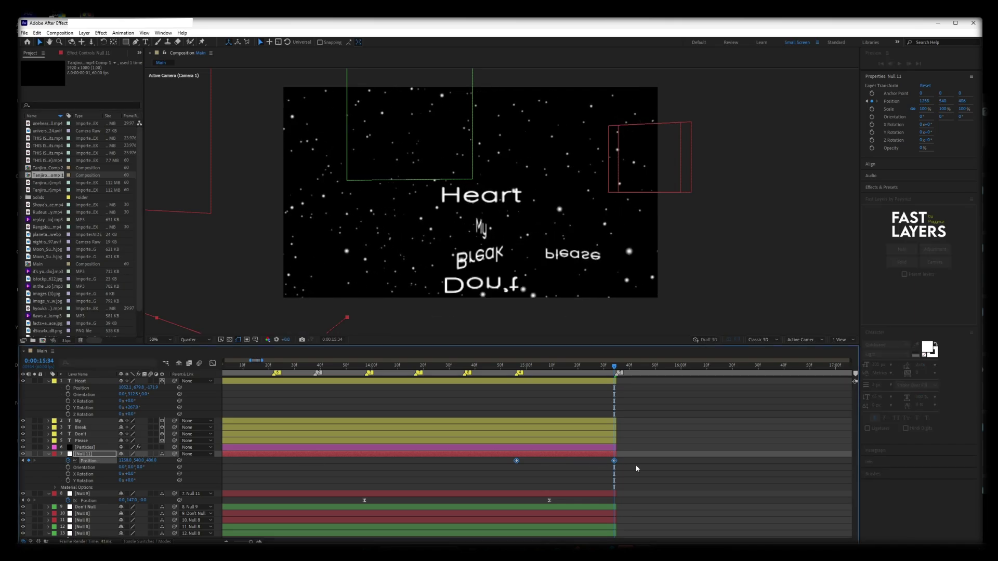
drag(637, 465, 486, 461)
key(F9)
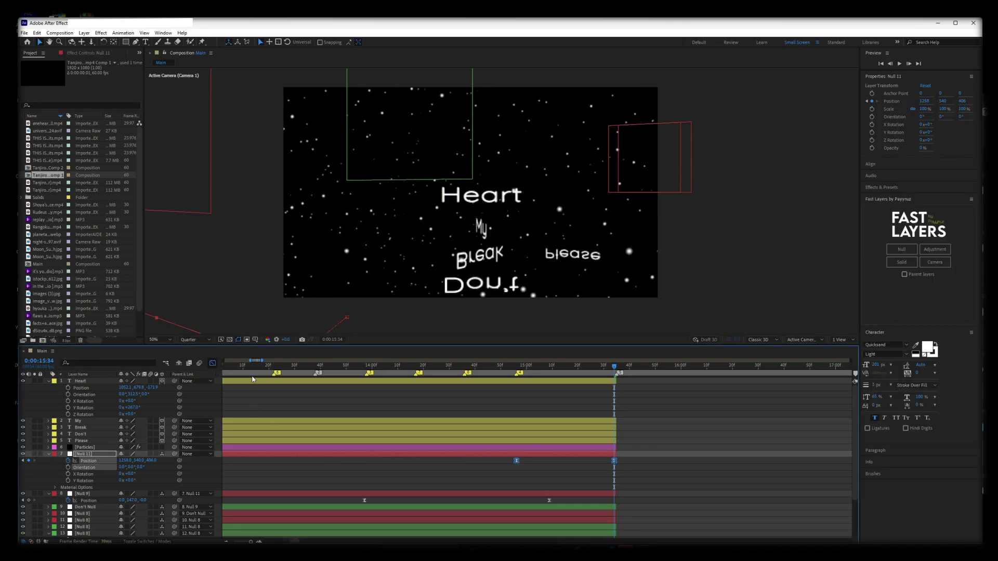
Step: Check Null 11's Position curve in the Graph Editor, and separate the property into X, Y and Z dimensions
key(shift+F3)
right_click(458, 429)
click(416, 385)
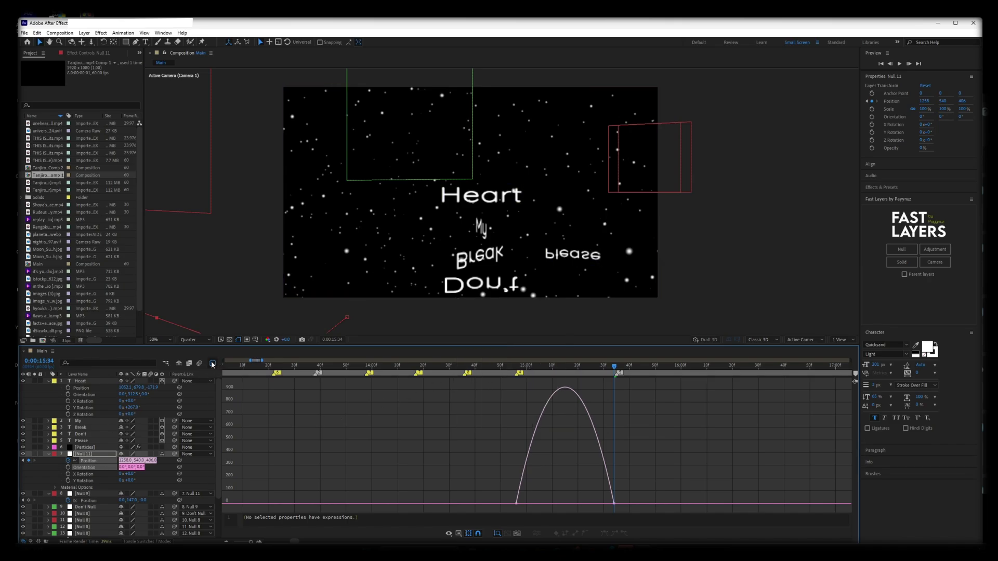
click(212, 364)
right_click(90, 462)
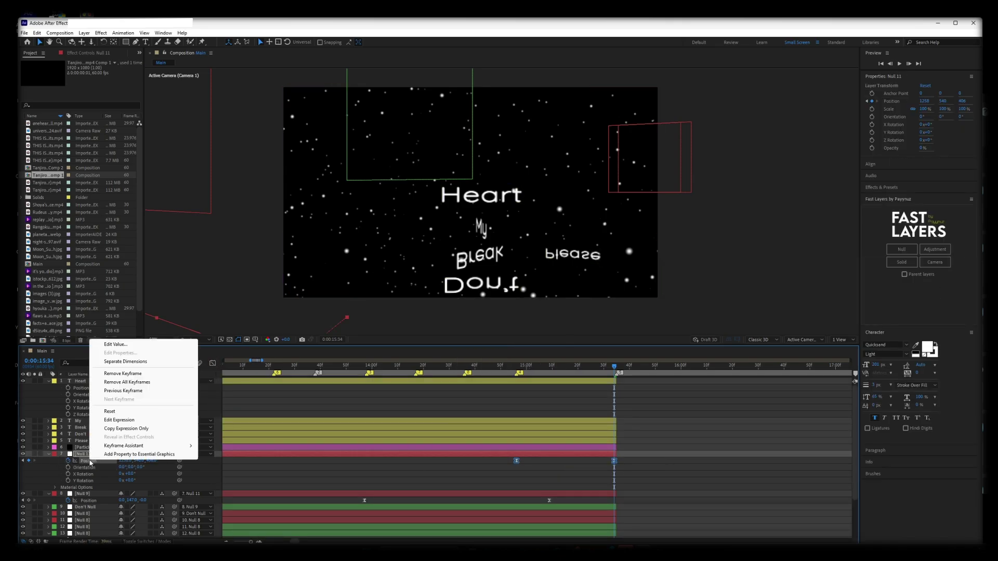
click(125, 361)
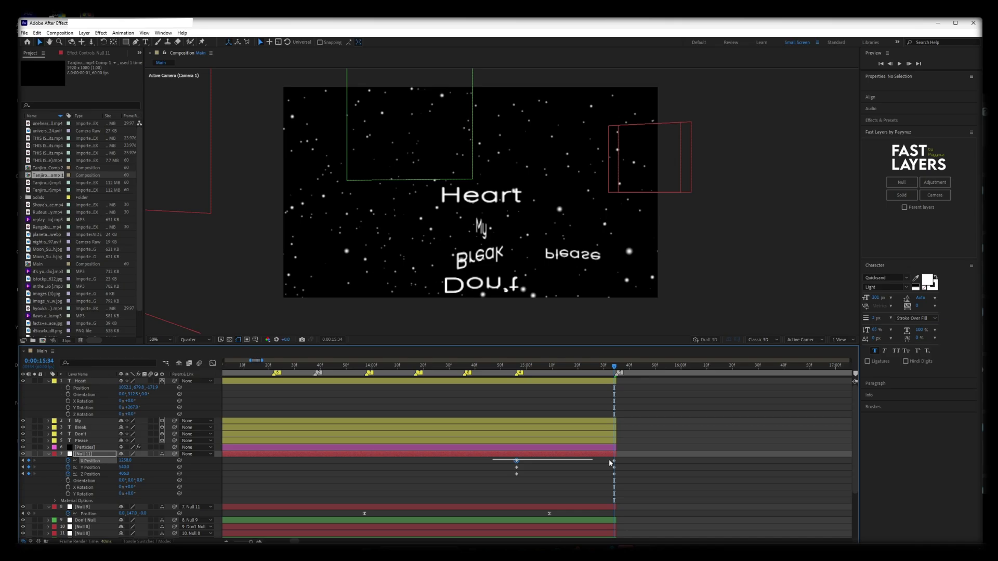
Step: Ease the separated X, Y and Z Position keyframes of Null 11
key(Delete)
key(F11)
mouse_move(634, 471)
mouse_down()
mouse_move(495, 478)
mouse_move(657, 479)
mouse_move(639, 483)
mouse_up()
key(ctrl+z)
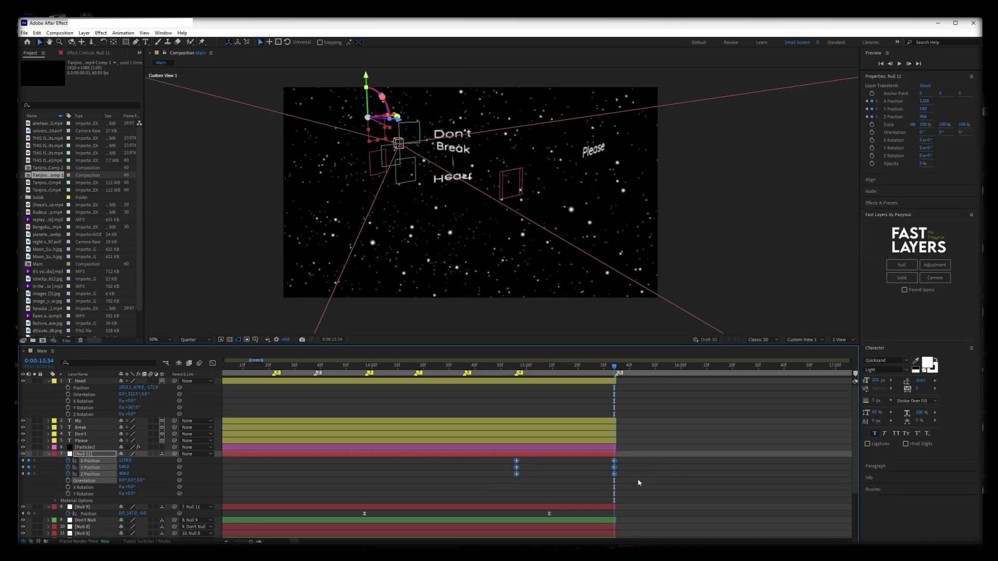
Step: Switch the Graph Editor to the value graph and reshape the end of Null 11's X Position curve
click(60, 475)
click(212, 363)
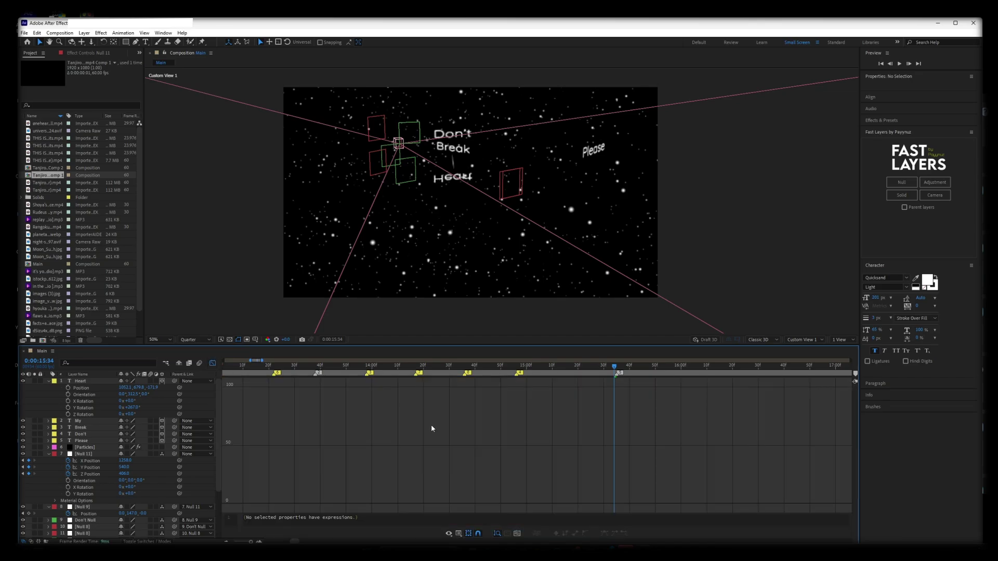
right_click(485, 462)
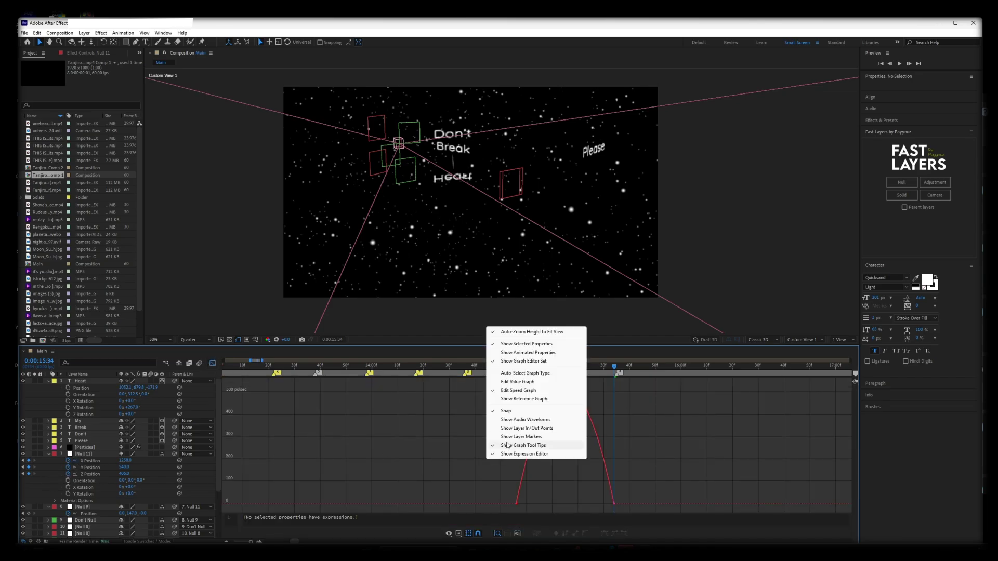
click(535, 381)
click(613, 388)
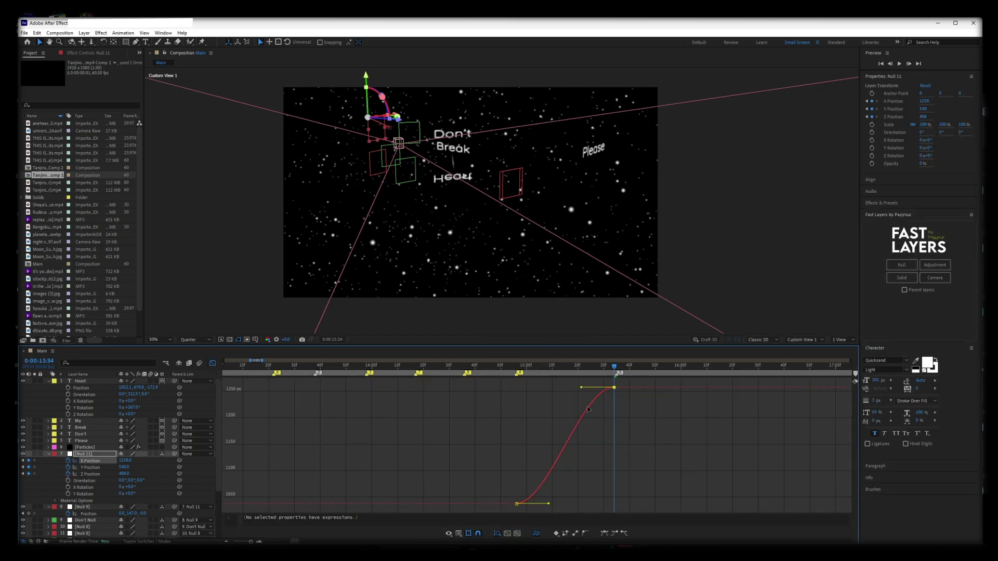
drag(581, 387, 673, 466)
click(672, 466)
Step: Reshape the end of Null 11's Z Position curve in the value graph and preview the motion
click(77, 467)
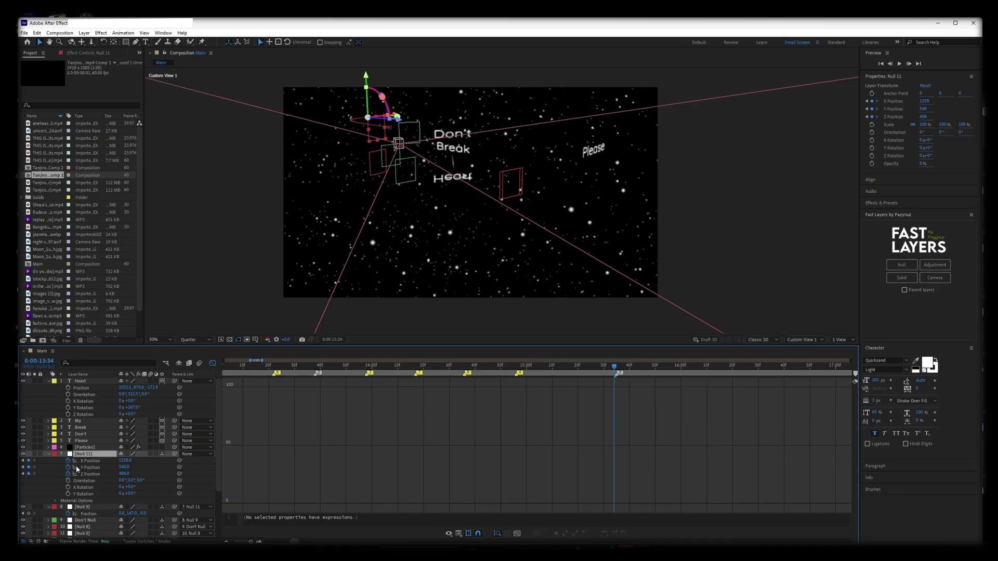
click(78, 474)
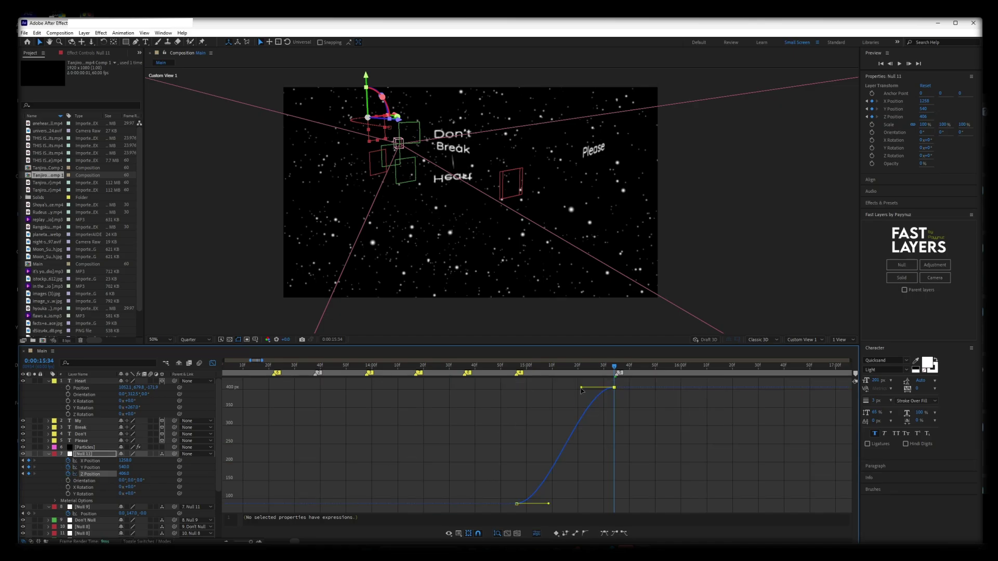
drag(581, 387, 614, 472)
key(space)
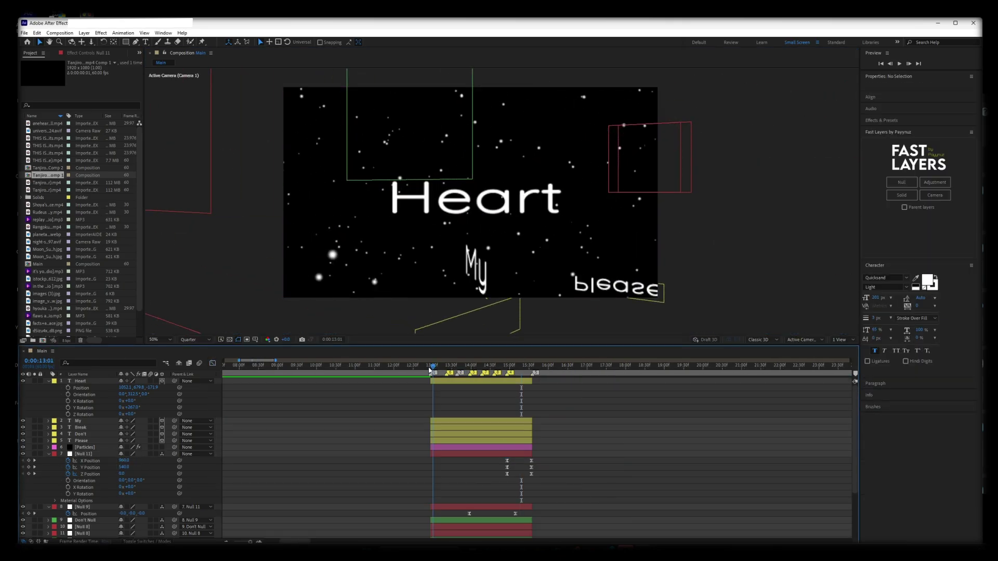
Step: Collapse the open properties of Heart and the nulls, with the playhead back at 0:00:12:54
click(429, 371)
click(49, 454)
click(48, 381)
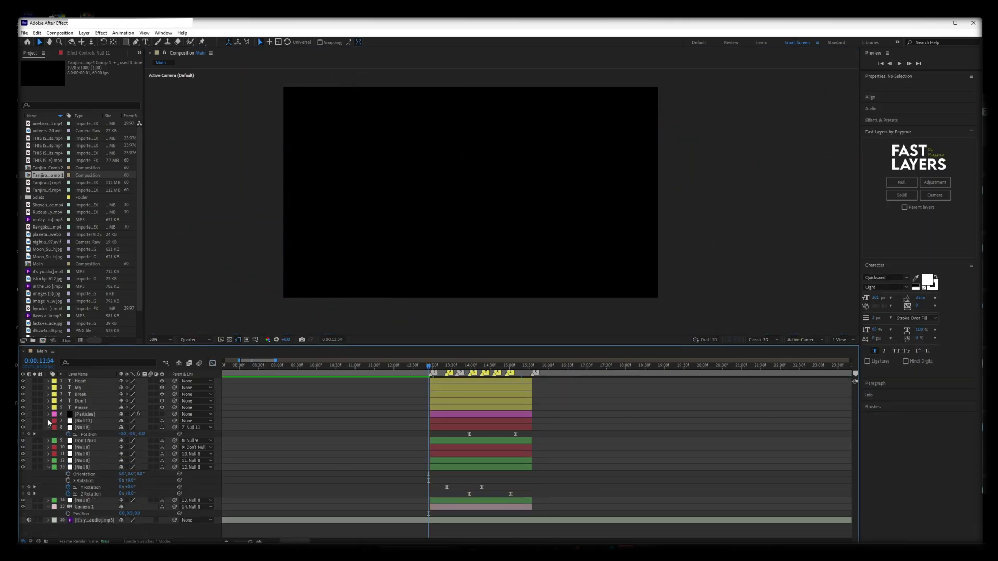
click(48, 427)
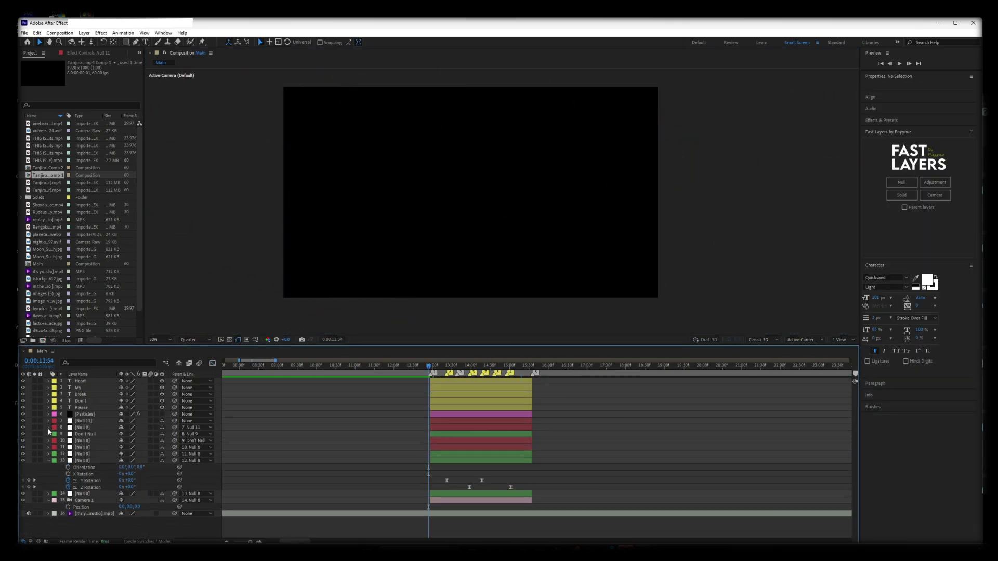
click(47, 461)
Step: Enable motion blur on all text, particle and null layers and for the composition, and replay the animation
click(81, 474)
shift+click(94, 388)
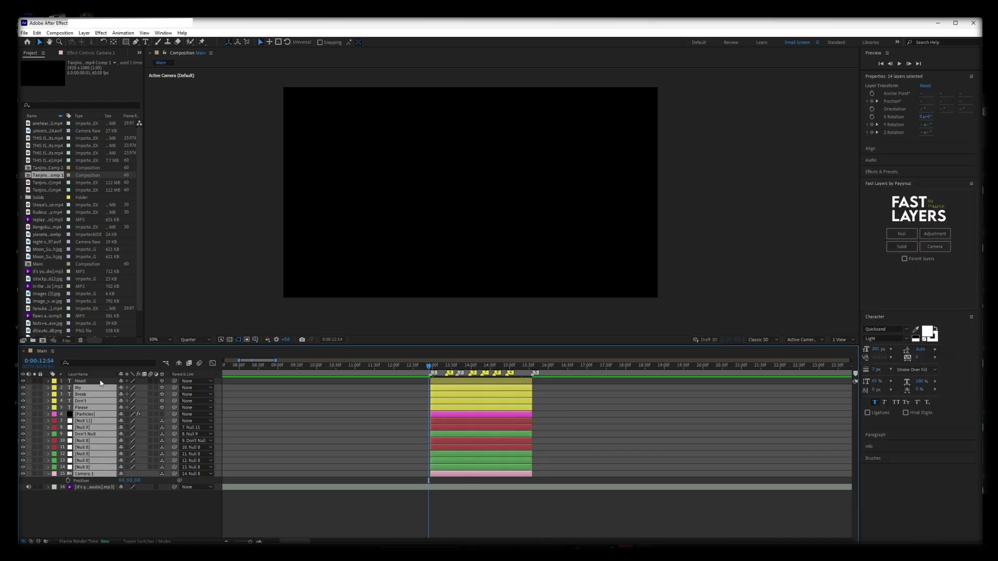
shift+click(100, 382)
click(151, 381)
click(217, 514)
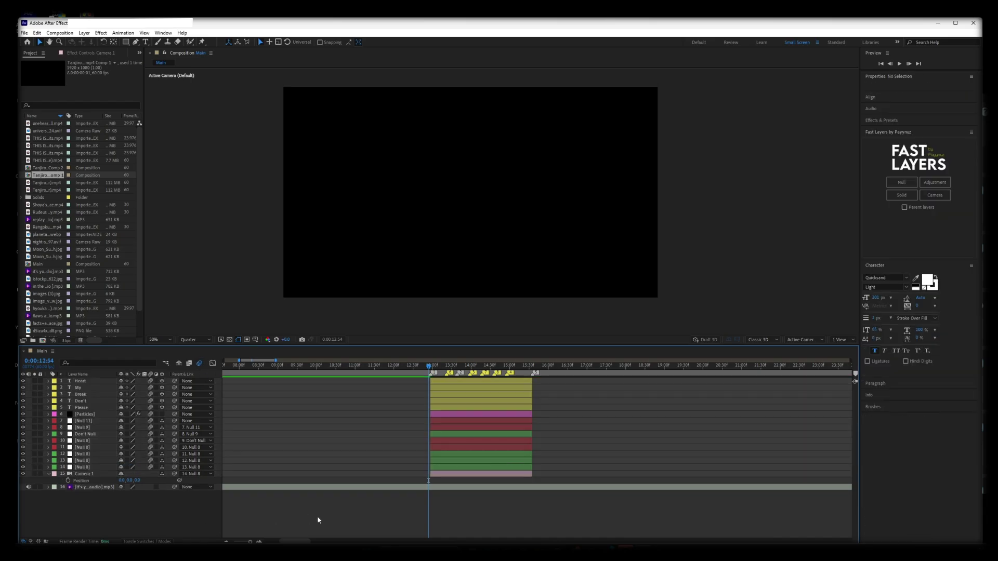
click(422, 368)
key(space)
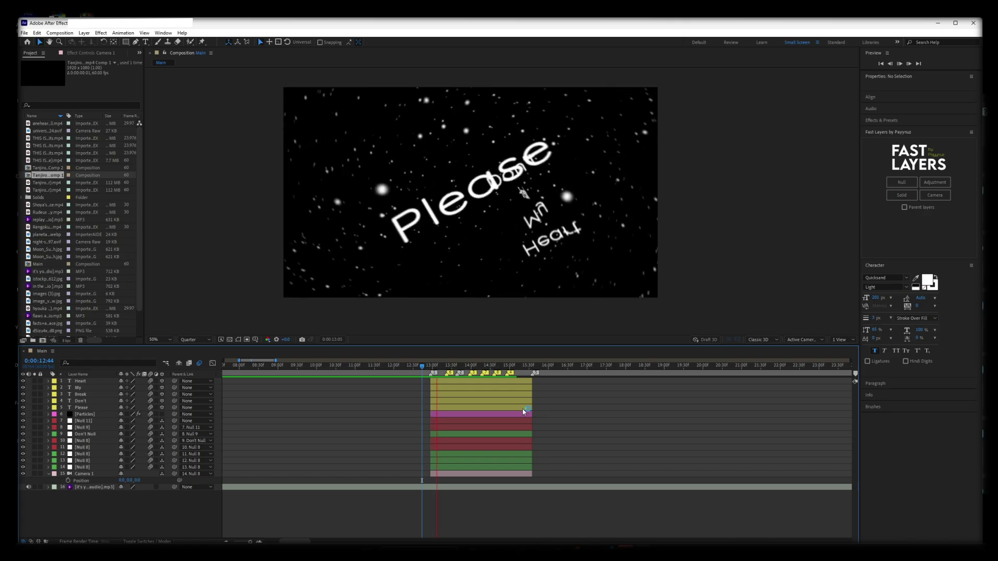